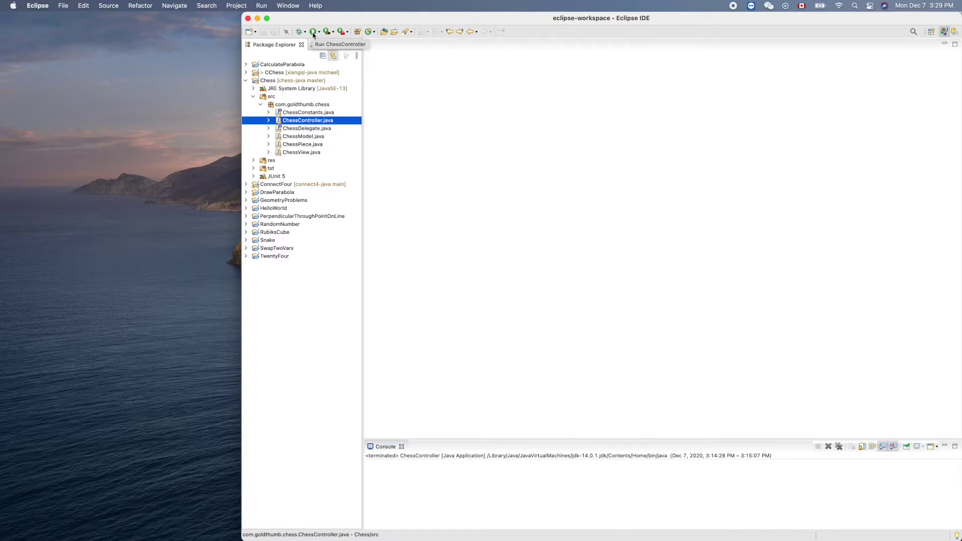
- Launch ChessController, move the f2 pawn and b8 knight, then reset the board
click(313, 34)
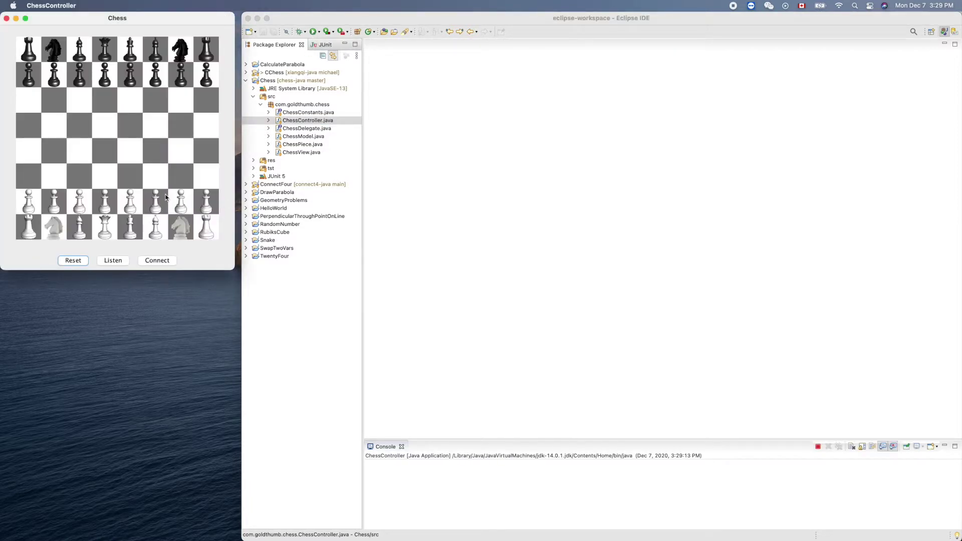
drag(155, 206, 158, 154)
drag(53, 47, 77, 104)
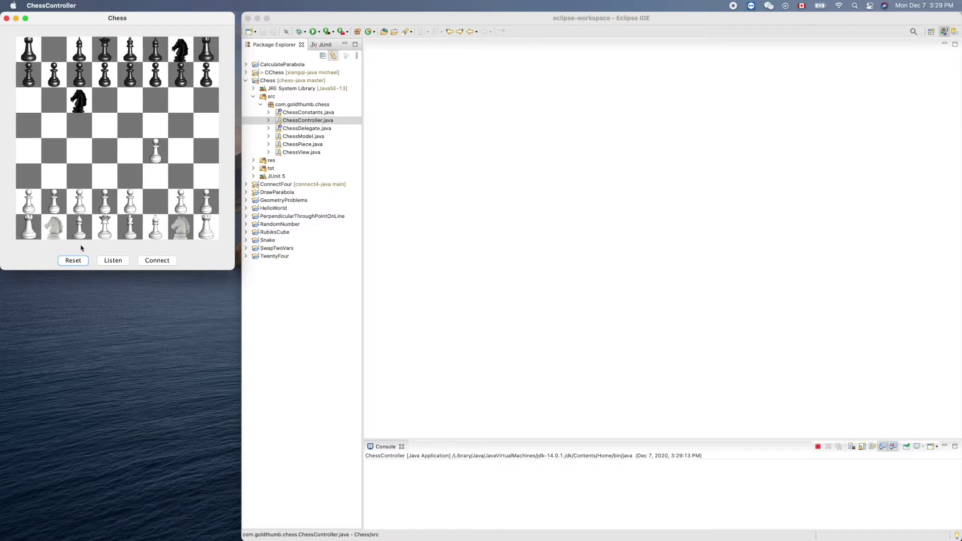
click(75, 261)
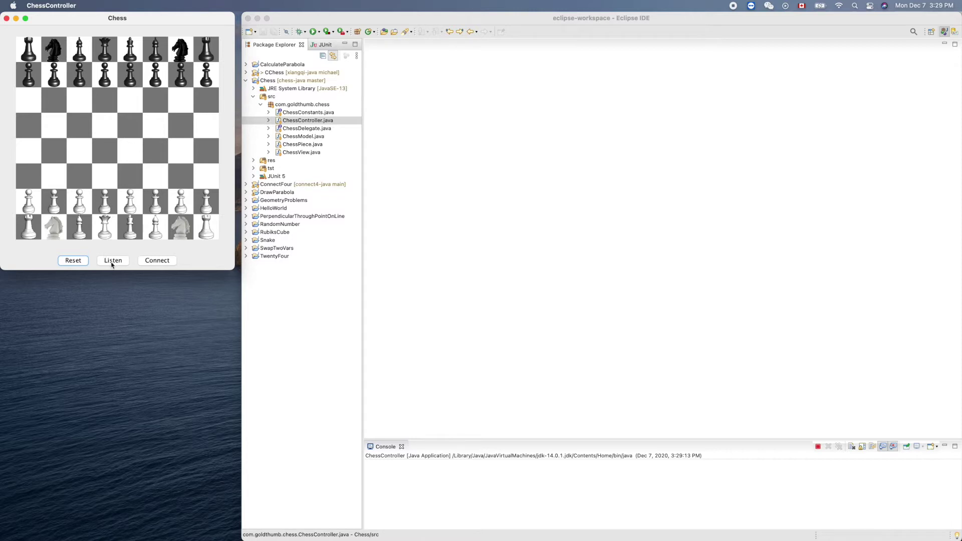
- Start the game as a server and confirm the 'listening on port 50000' console message
click(112, 261)
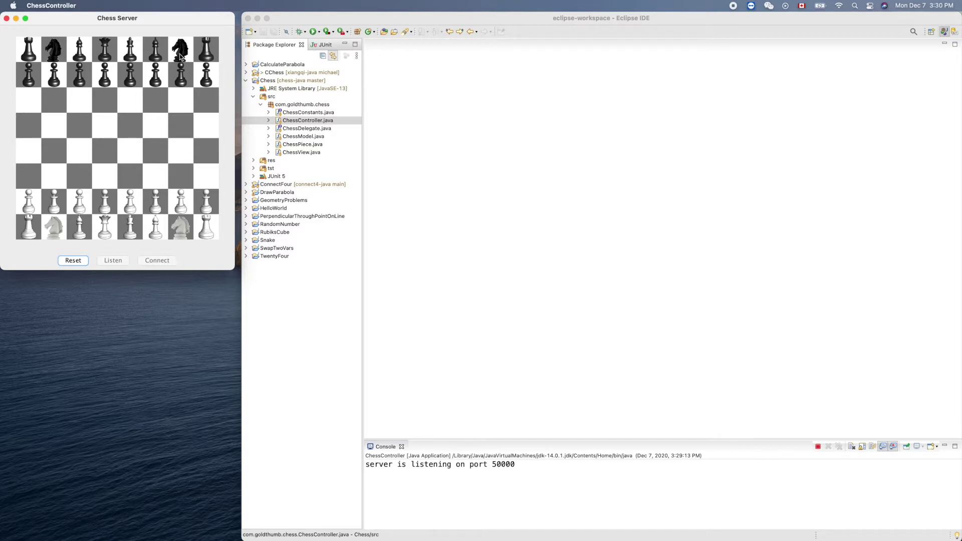
click(517, 479)
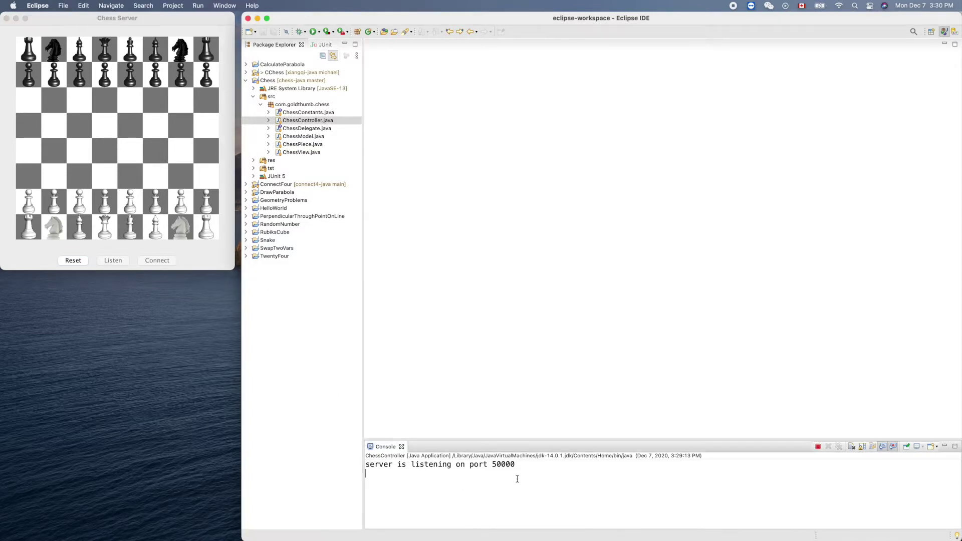
drag(520, 464, 361, 467)
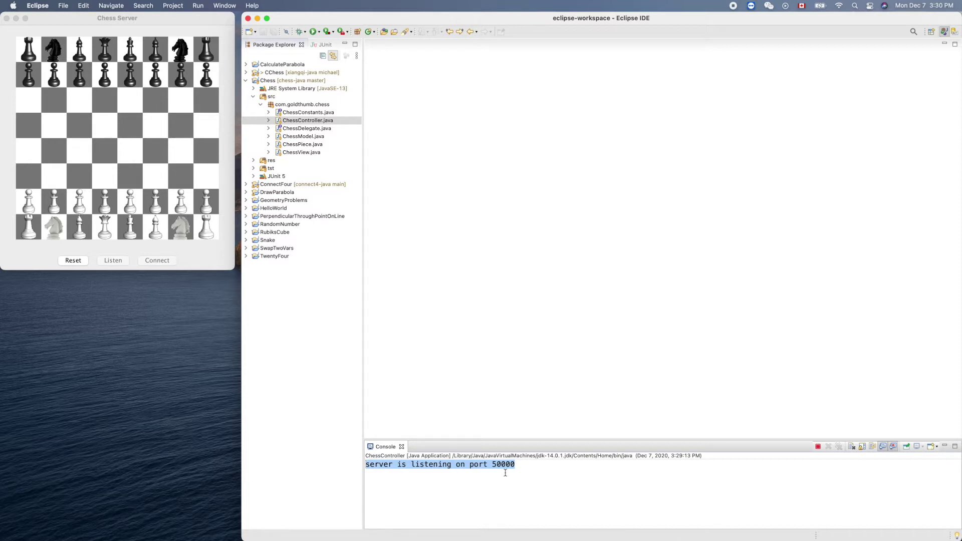
click(173, 20)
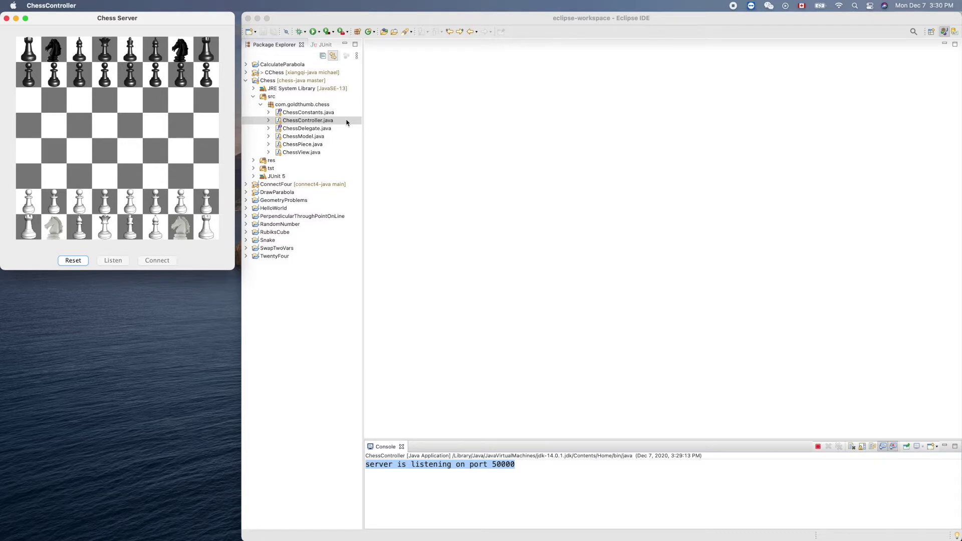
click(346, 122)
- Open ChessController.java and add a blank line after chessBoardPanel.repaint() in actionPerformed
double_click(346, 120)
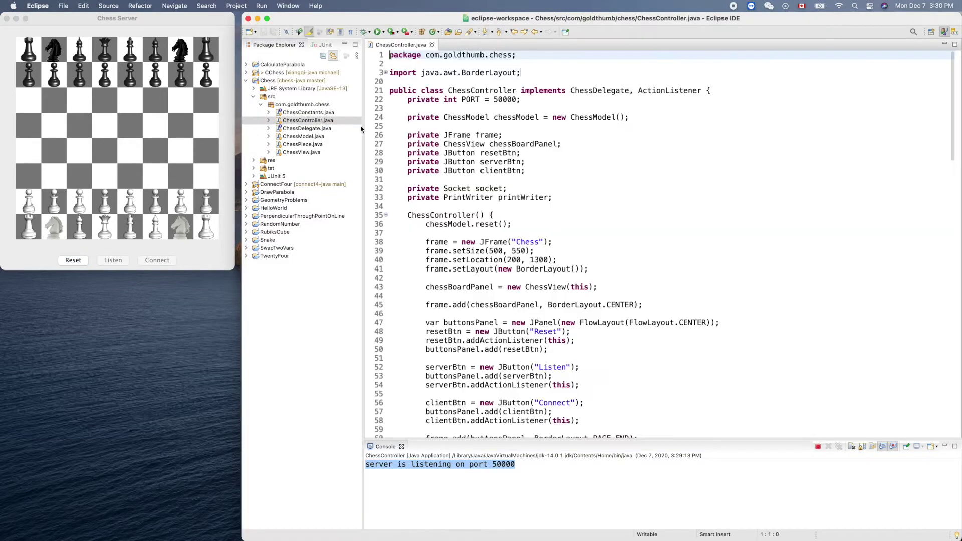
scroll(578, 254, down, 10)
scroll(578, 254, down, 10)
scroll(578, 254, down, 10)
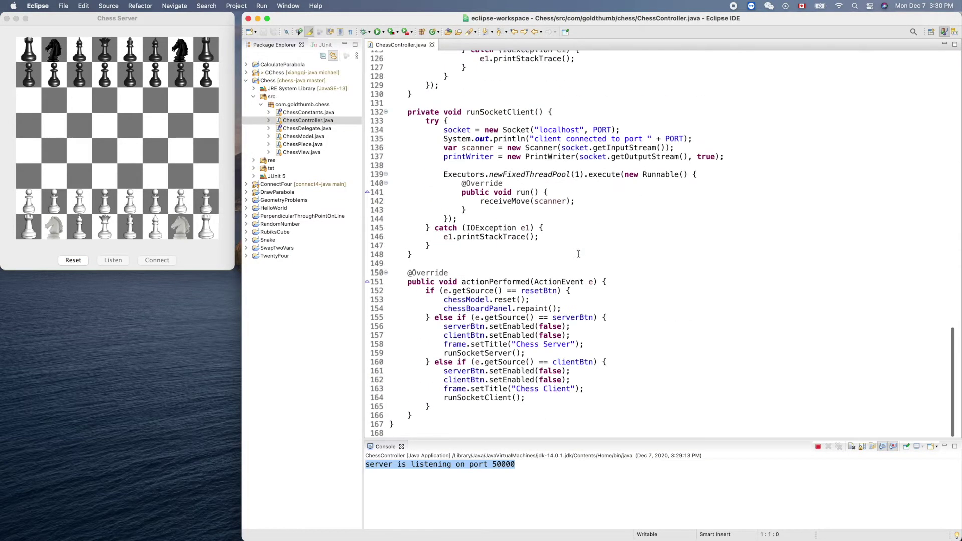
scroll(578, 254, up, 3)
scroll(578, 254, up, 2)
scroll(577, 254, down, 1)
scroll(577, 254, down, 5)
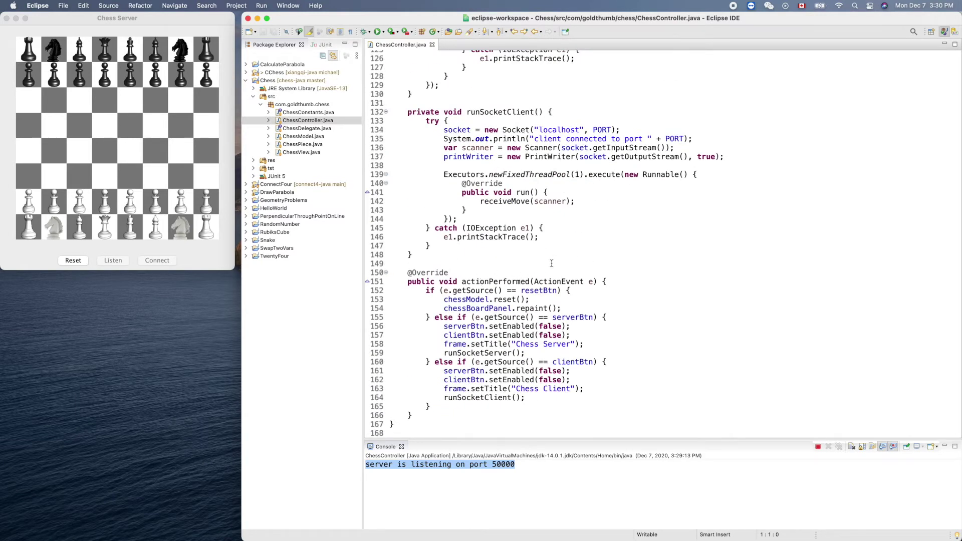
double_click(500, 281)
click(610, 281)
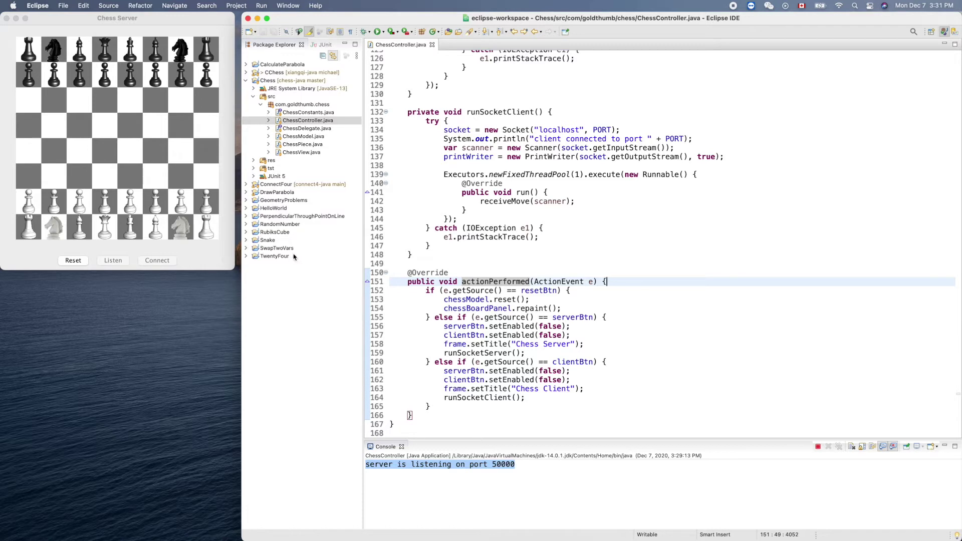
click(570, 308)
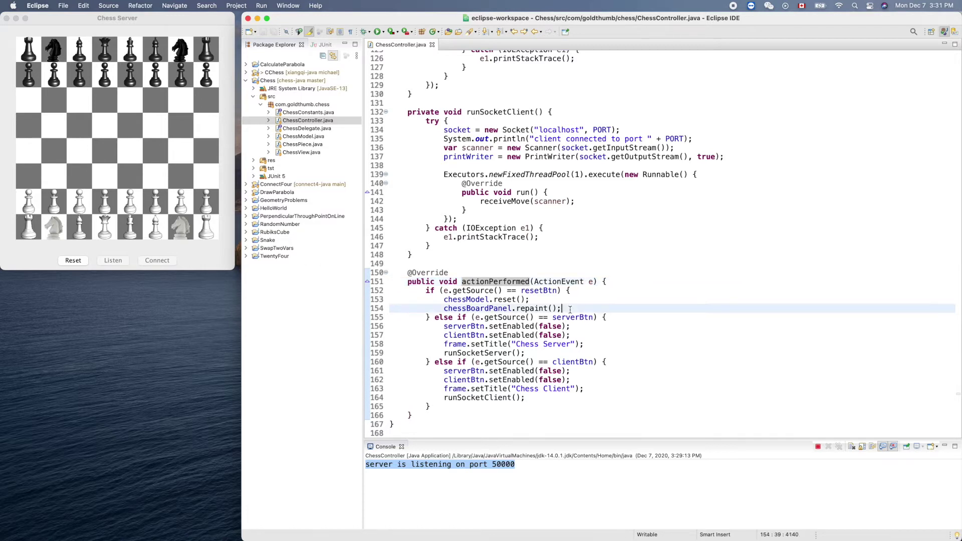
key(Return)
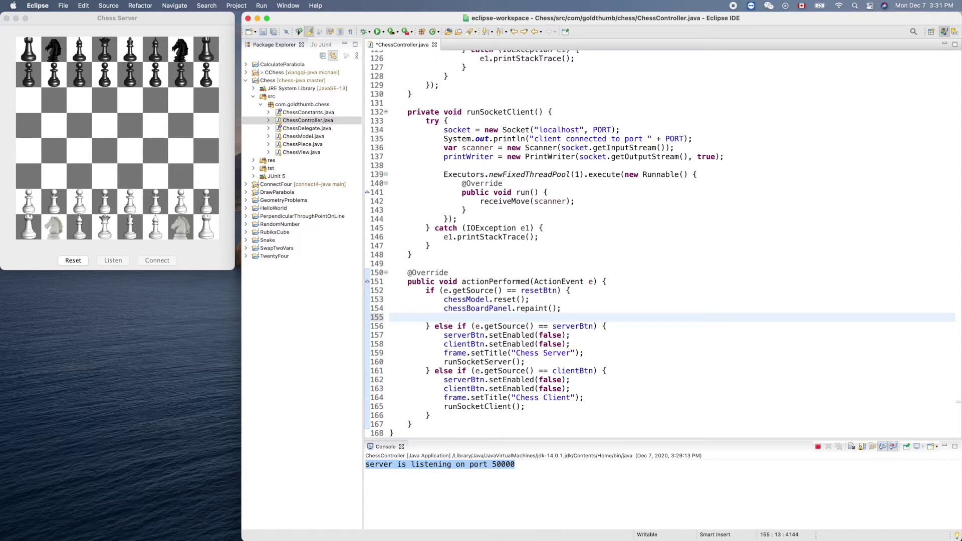
scroll(668, 260, up, 20)
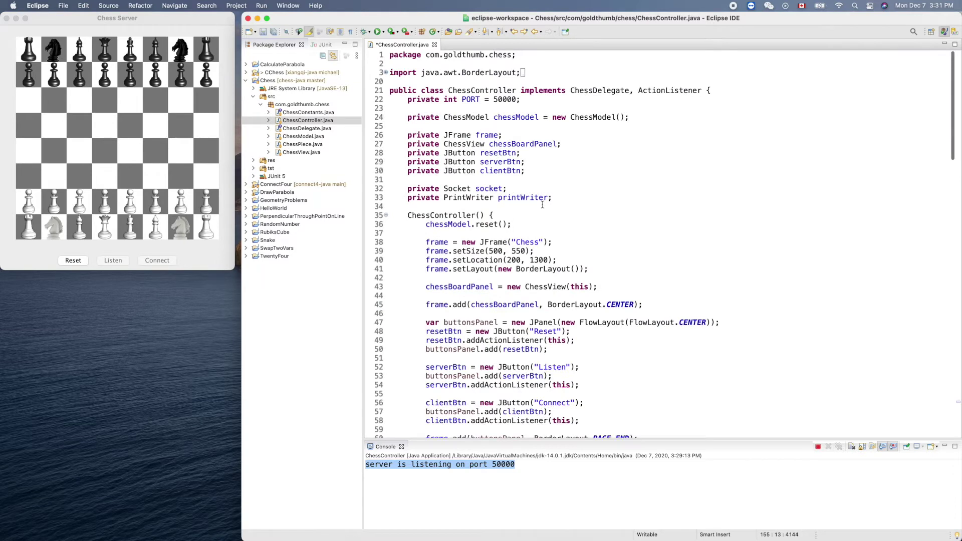
click(498, 188)
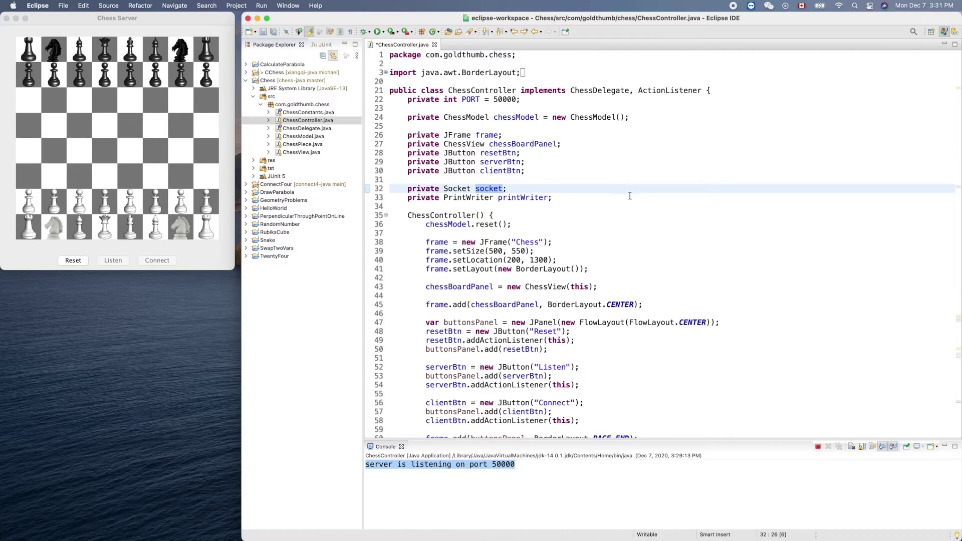
scroll(629, 195, down, 1)
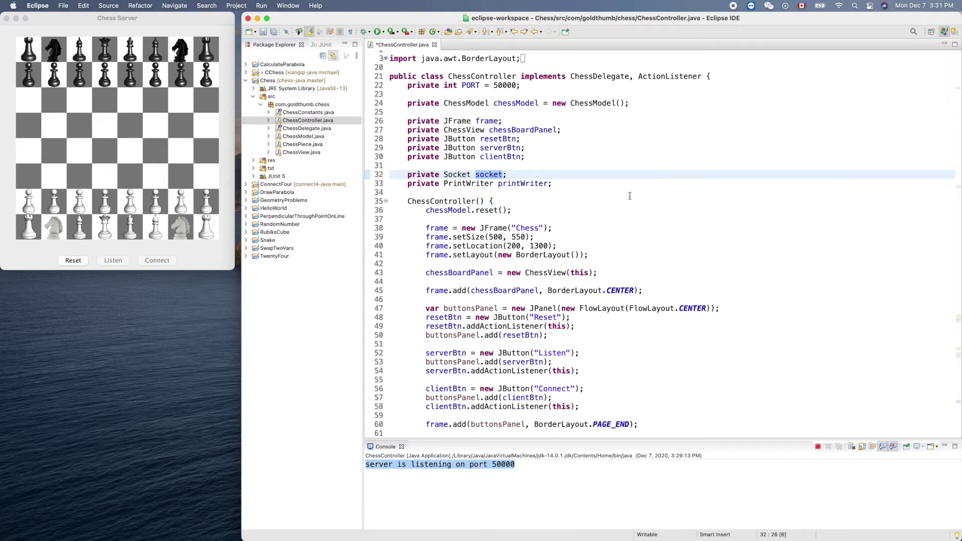
scroll(630, 196, down, 15)
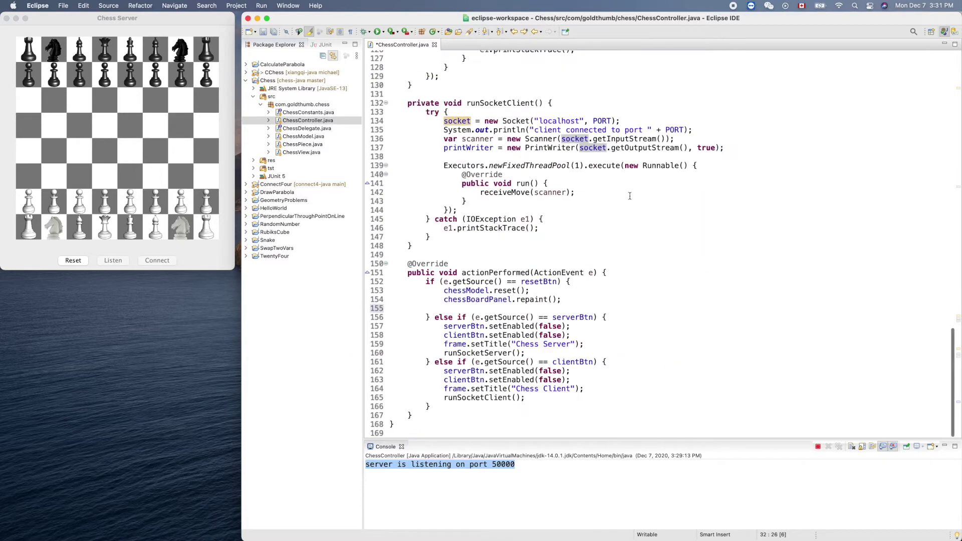
- Add socket.close() wrapped in a try/catch, deleting the generated TODO comment
click(508, 309)
text(so)
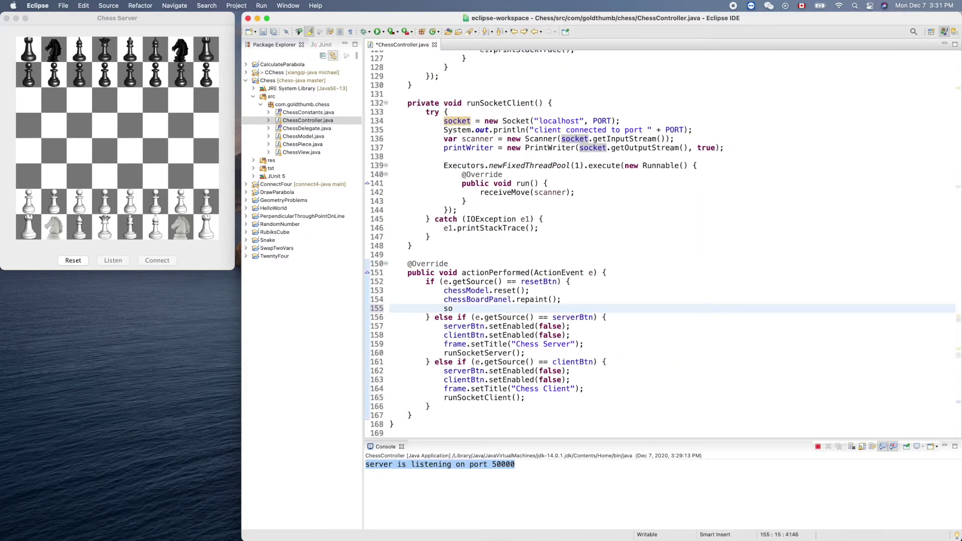
text(cket.)
key(Escape)
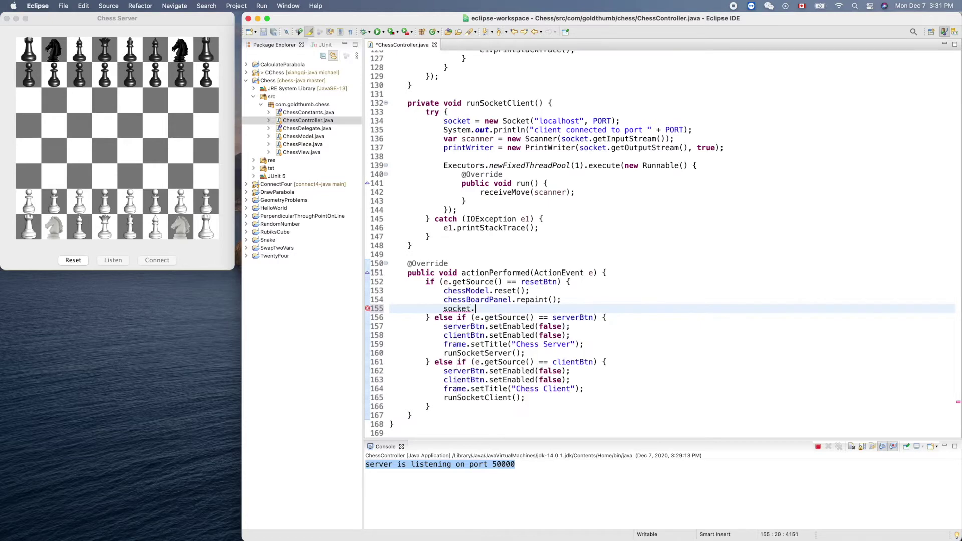
text(cl)
key(Return)
text(;)
click(368, 310)
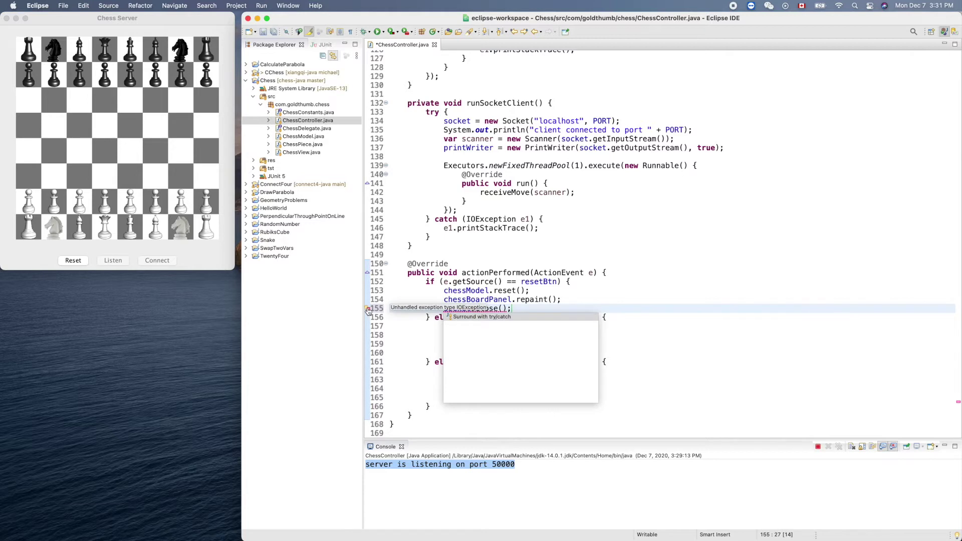
double_click(495, 318)
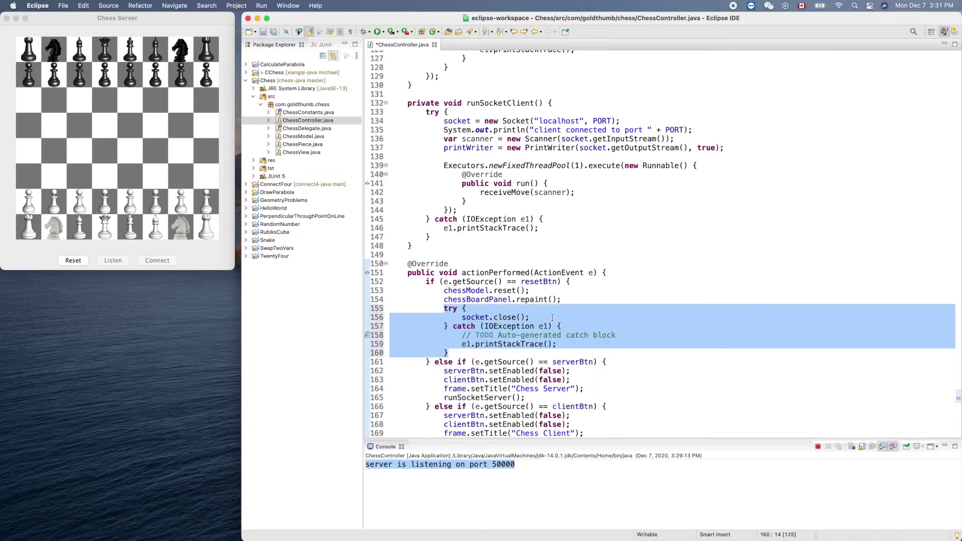
click(623, 336)
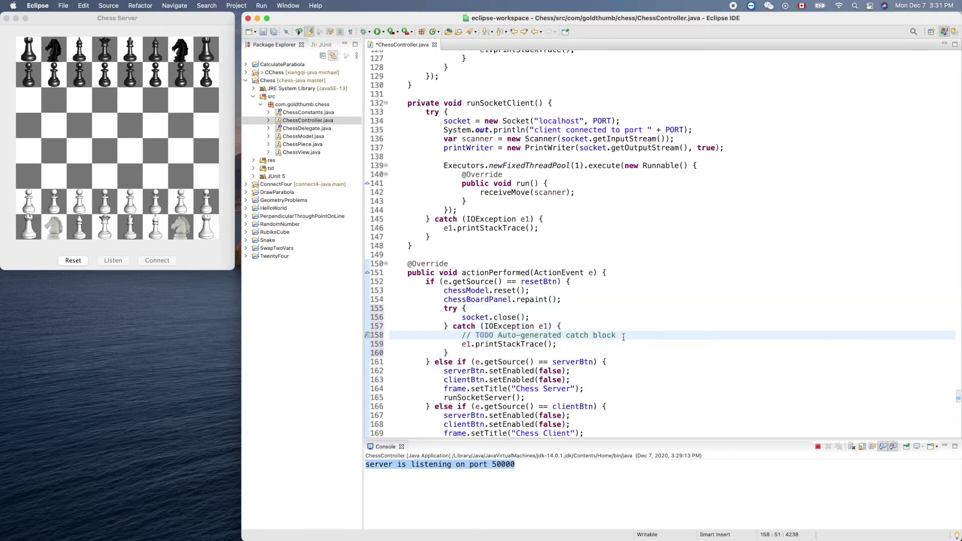
key(super+d)
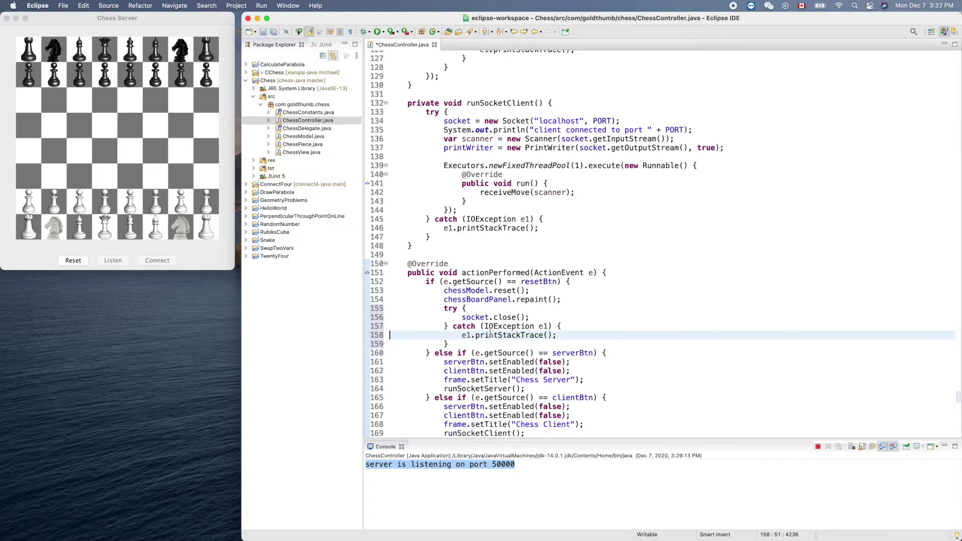
click(538, 317)
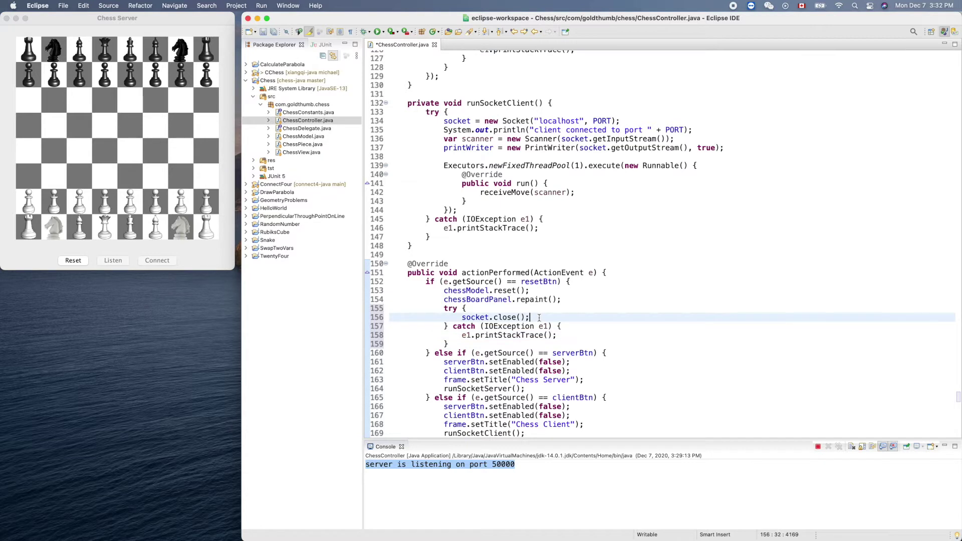
key(Return)
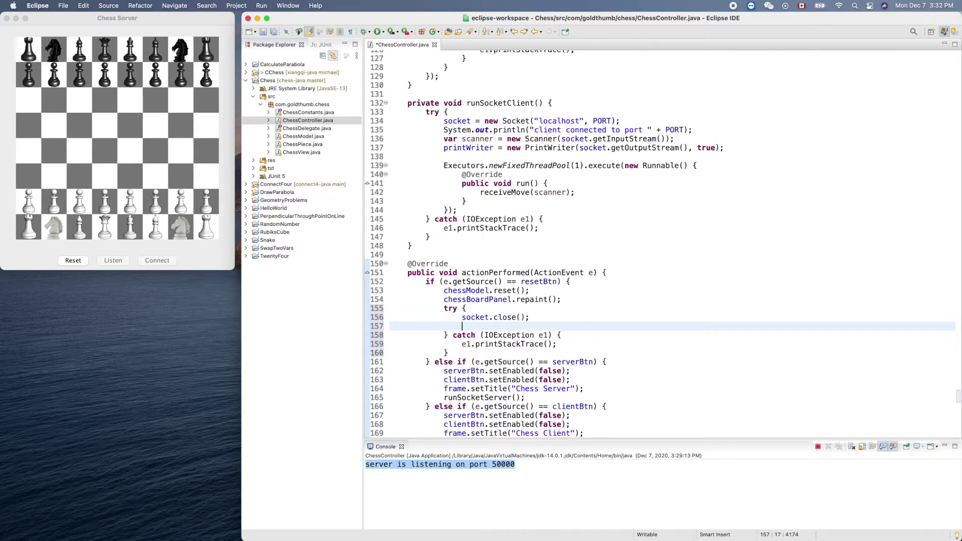
- Move both setEnabled lines under socket.close(), change them to true, and quit the app
drag(571, 381, 372, 373)
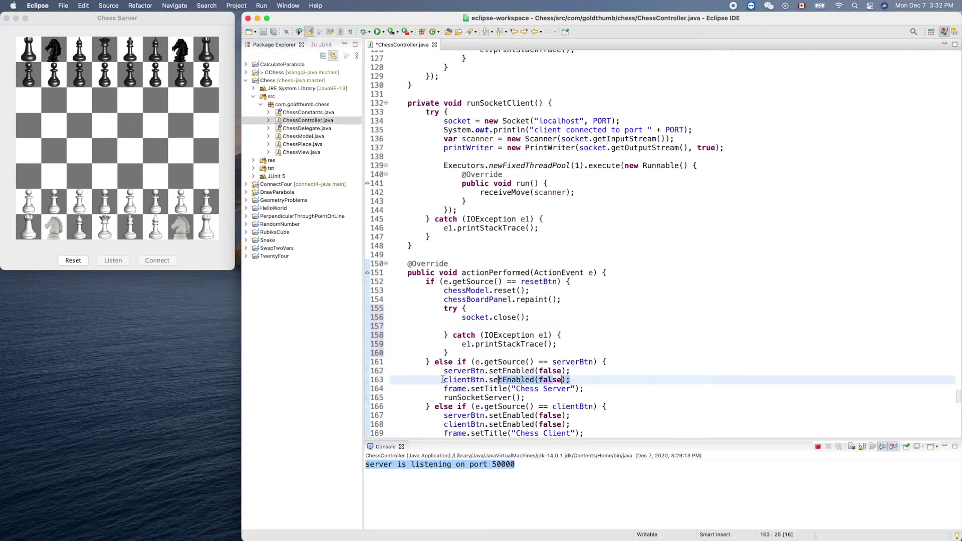
key(alt+Up)
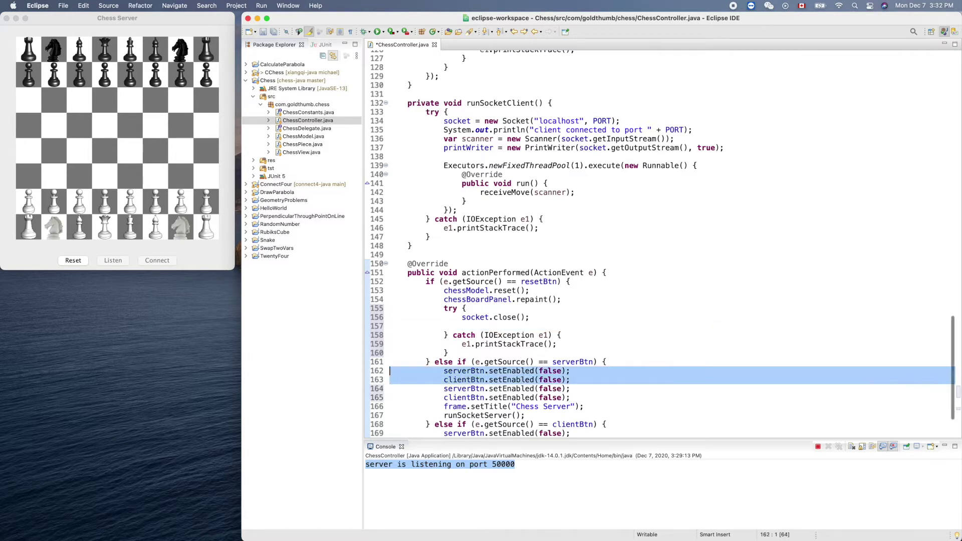
key(alt+Up)
key(alt+Up)
key(alt+Up)
key(alt+Up)
key(Down)
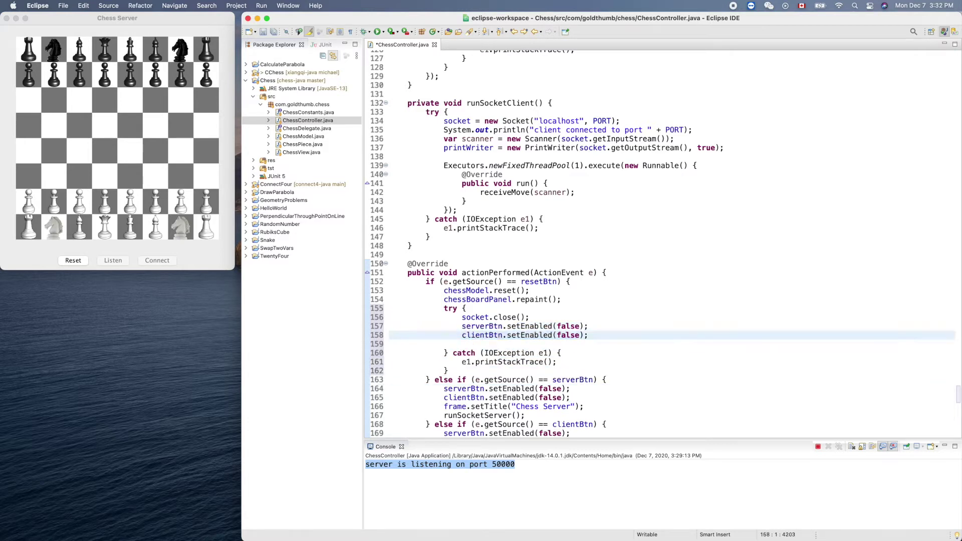
key(Down)
key(Delete)
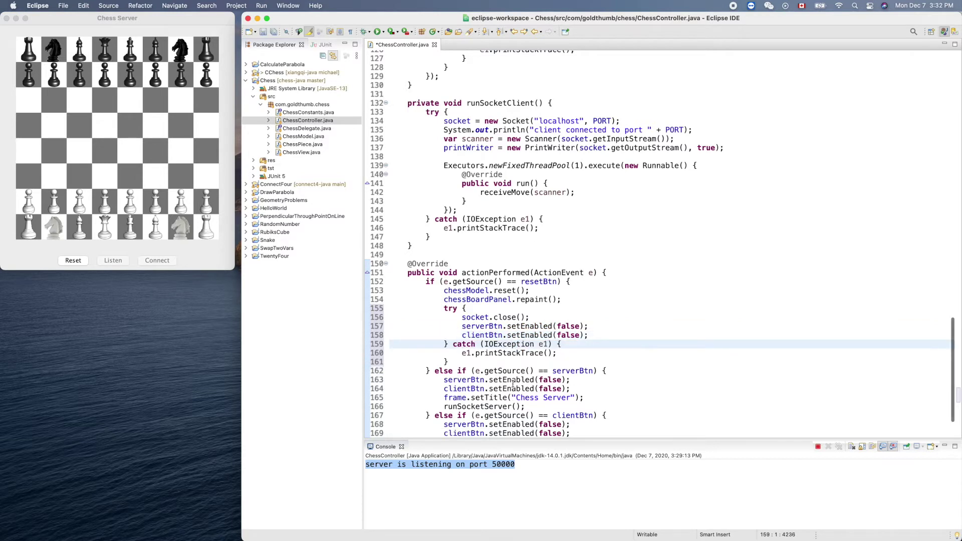
double_click(573, 325)
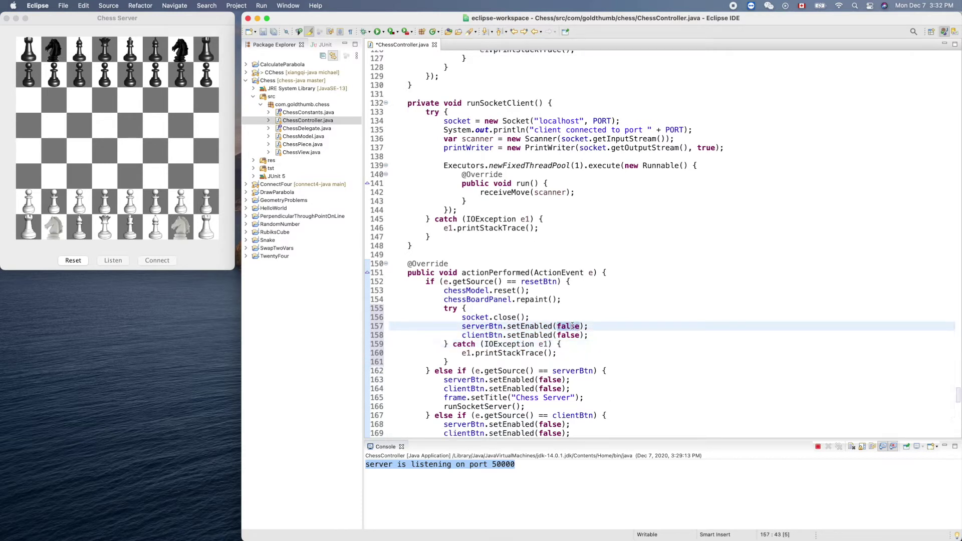
text(tru)
text(e)
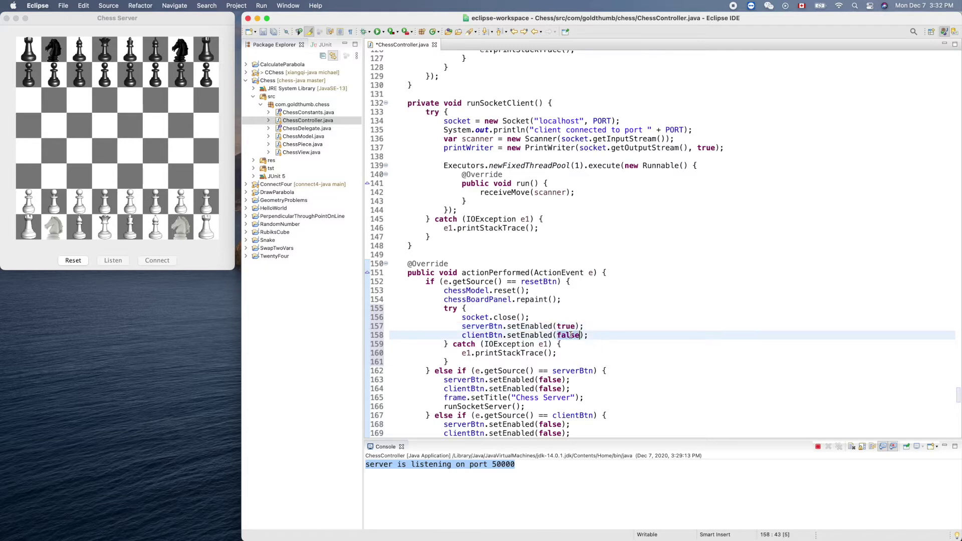
text(true)
click(666, 325)
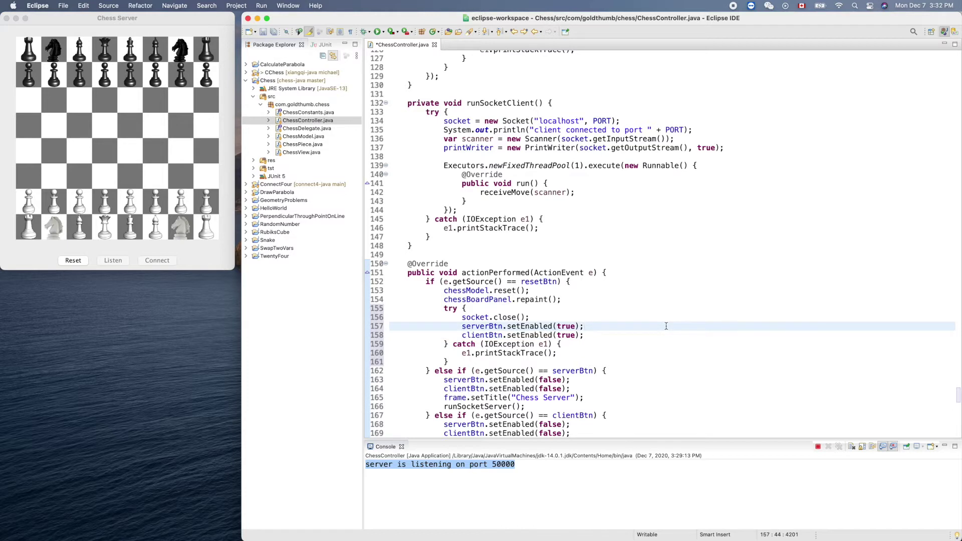
click(120, 164)
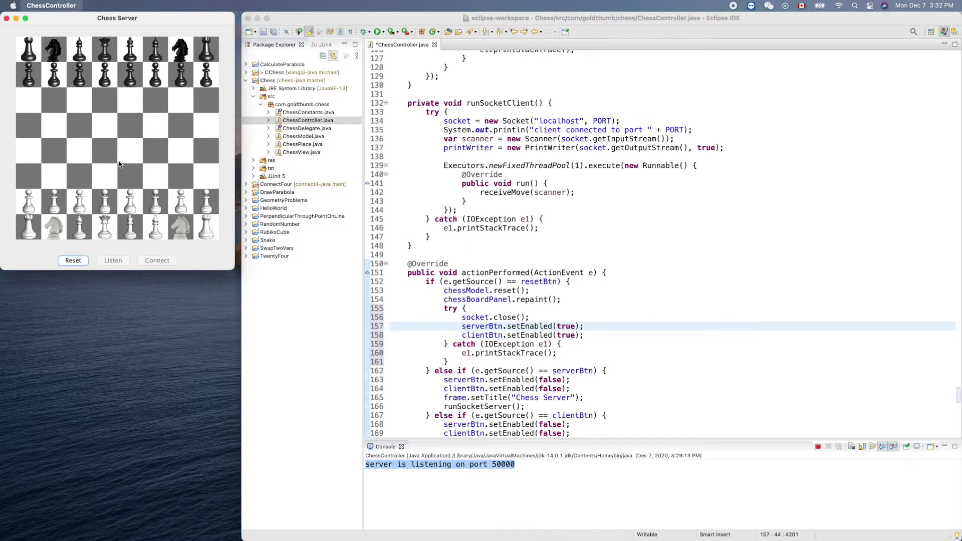
key(super+q)
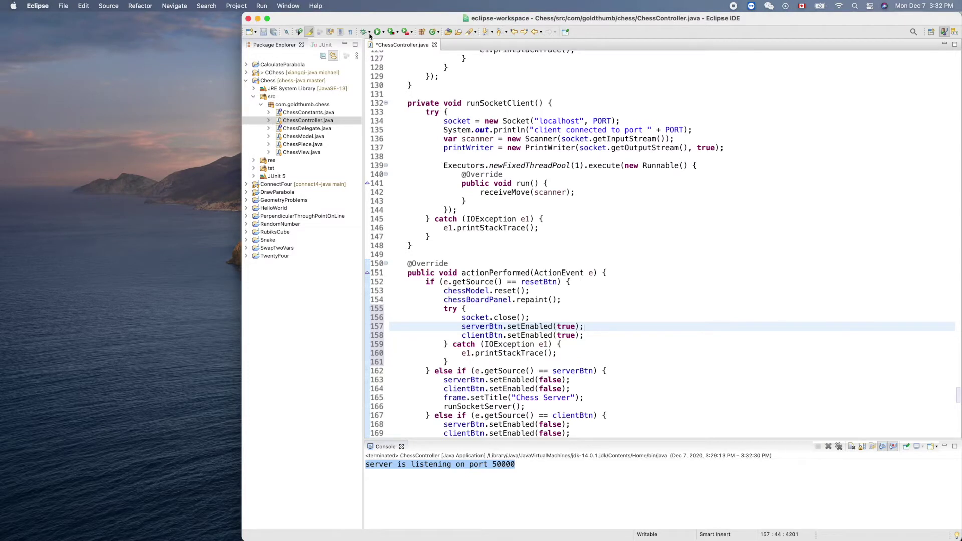
- Relaunch, listen and reset to reproduce the NullPointerException at socket.close() on line 156
click(377, 32)
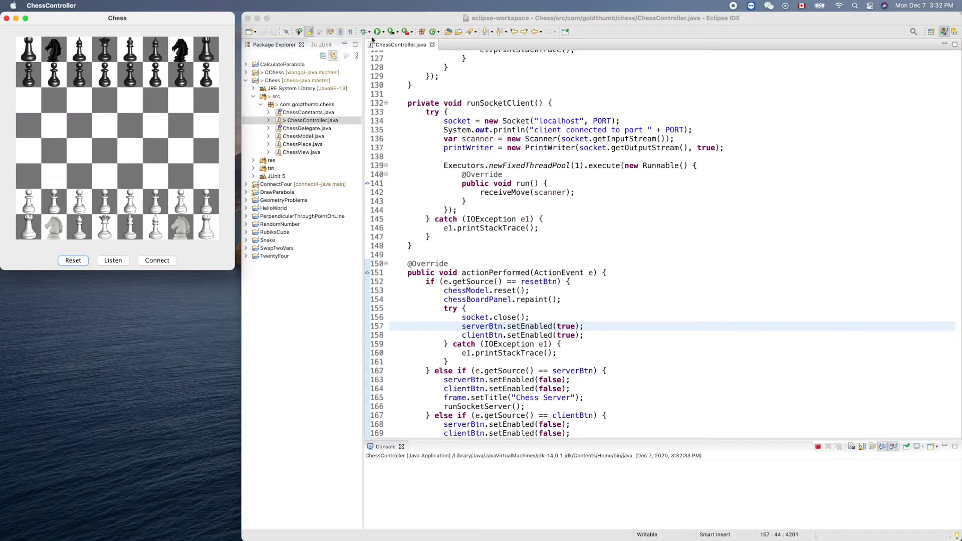
click(112, 260)
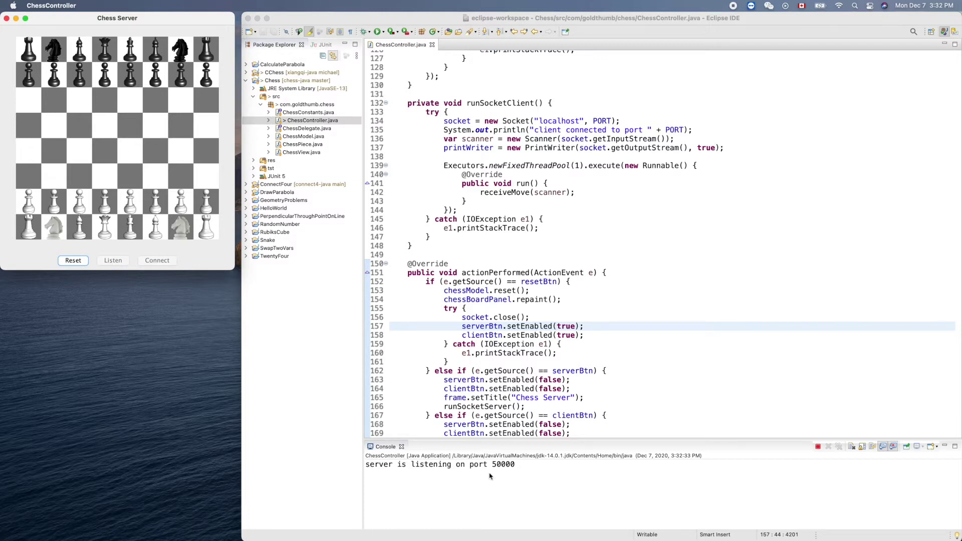
click(73, 261)
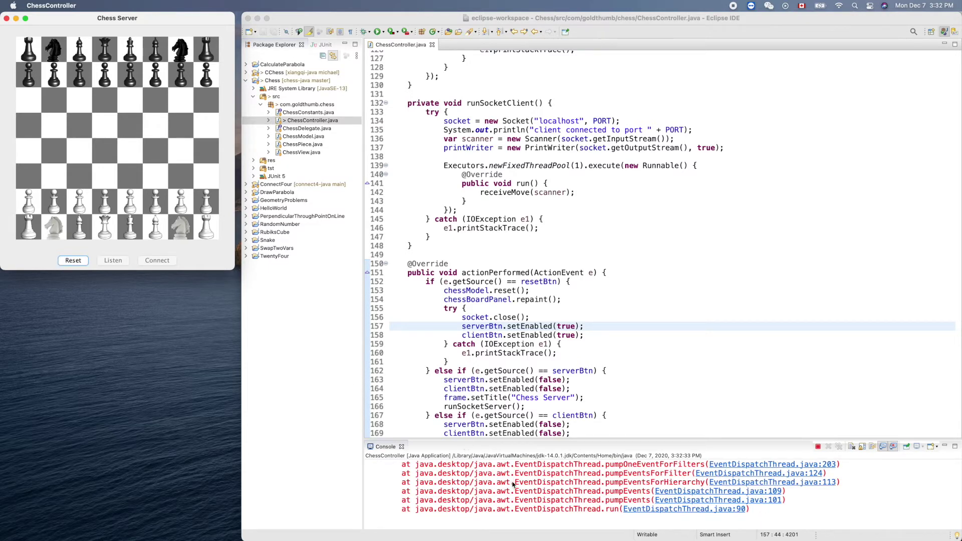
scroll(513, 485, up, 1)
scroll(513, 485, up, 5)
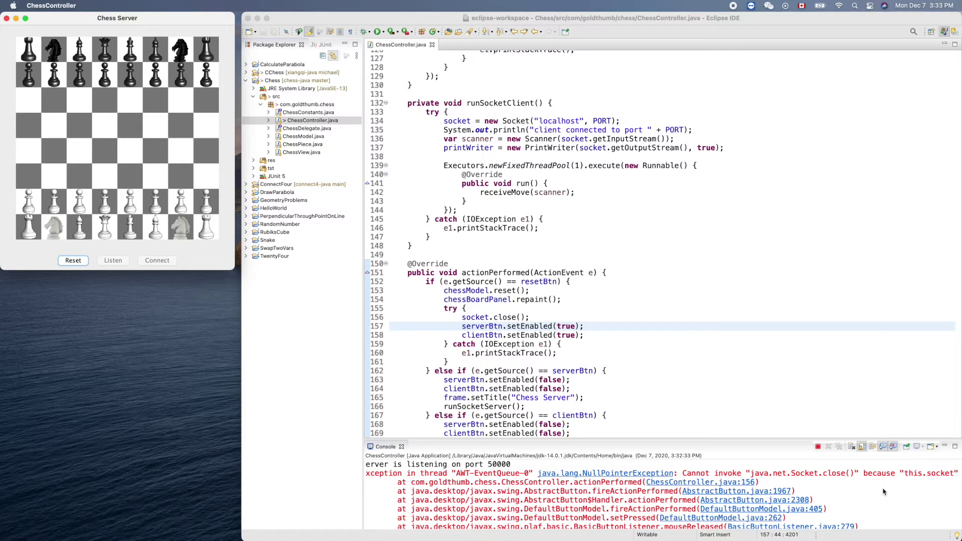
scroll(883, 491, down, 2)
scroll(883, 492, up, 2)
double_click(480, 320)
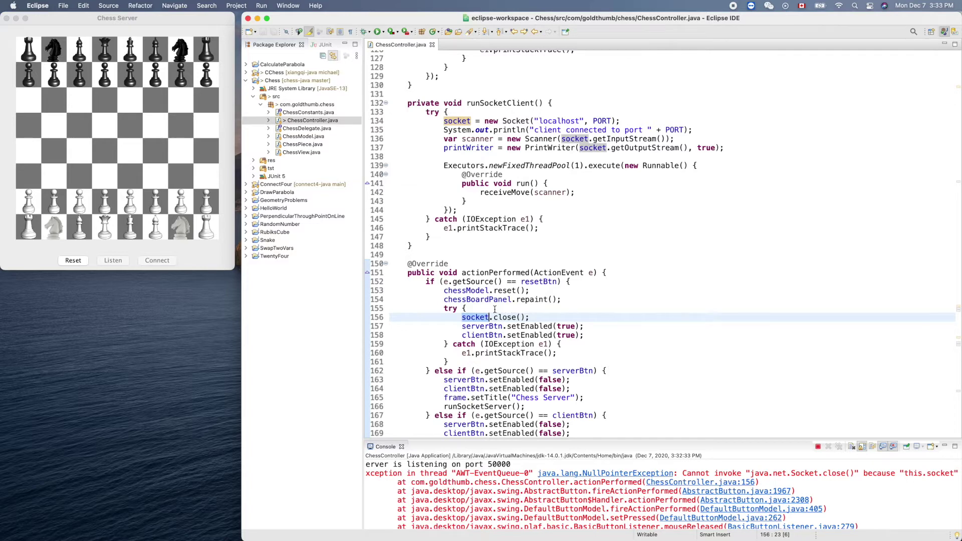
- Put socket.close() inside an 'if (socket != null)' block within the try
click(489, 308)
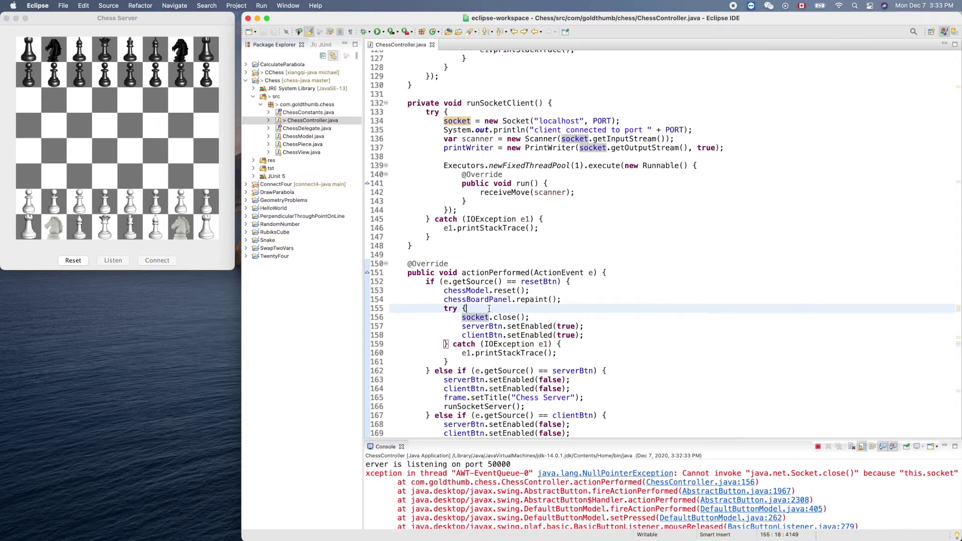
key(Return)
text(if)
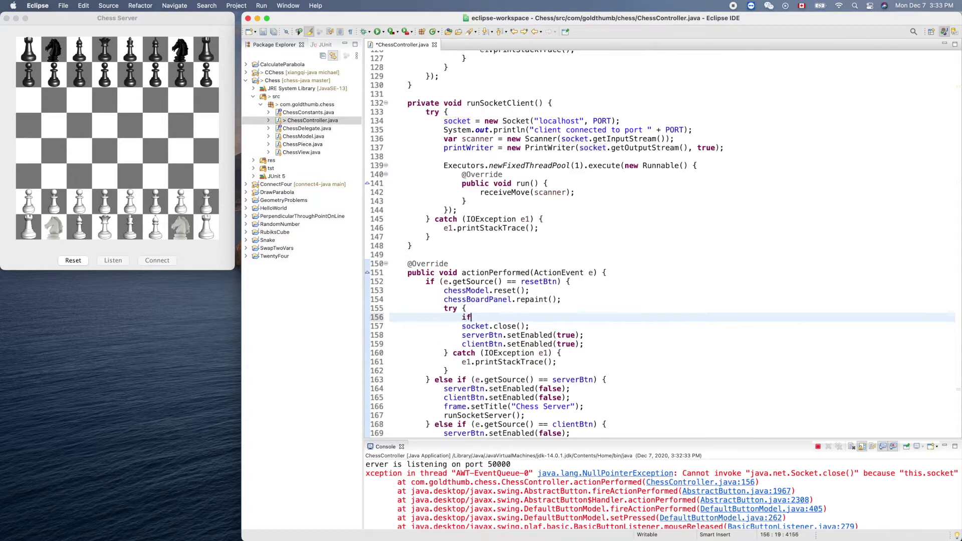
text( s)
key(BackSpace)
key(BackSpace)
key(ctrl+space)
key(Return)
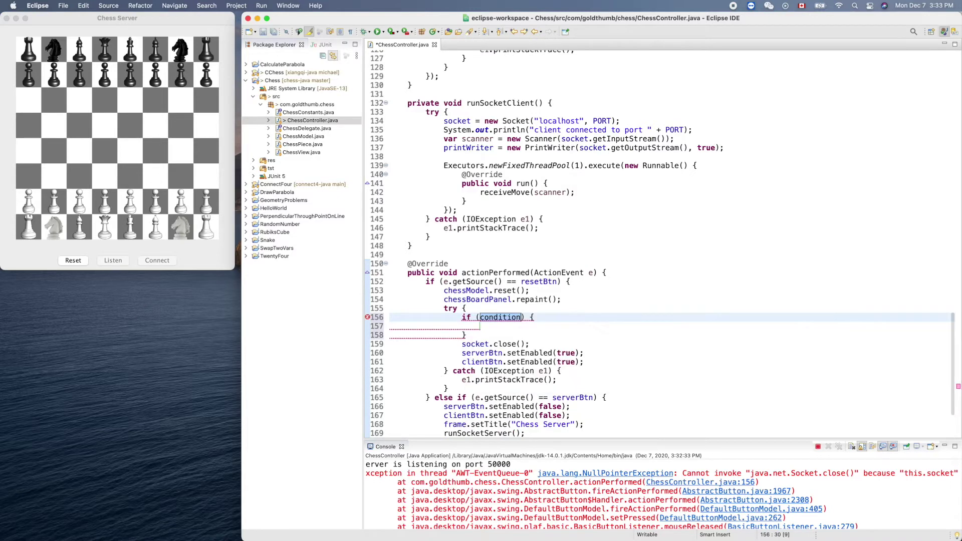
text(socket )
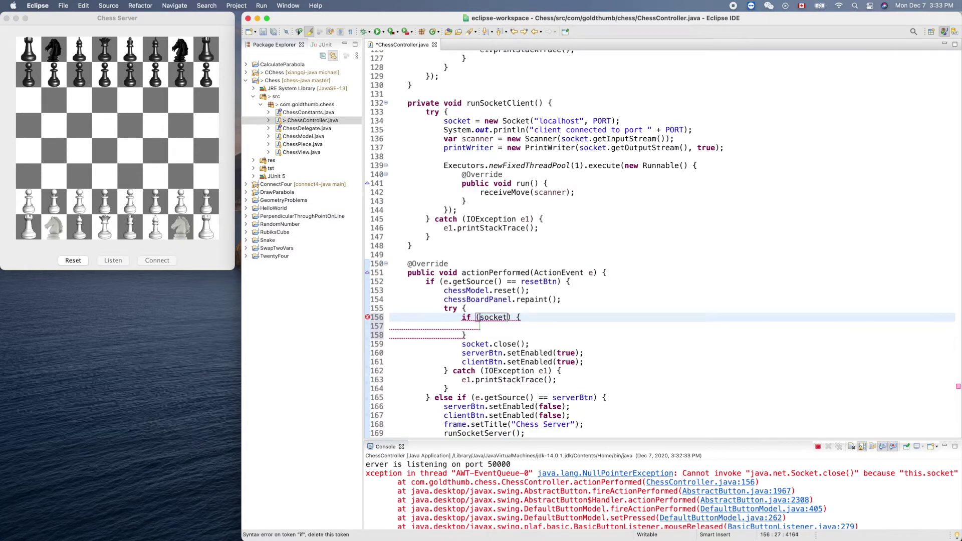
text(!= n)
text(ull)
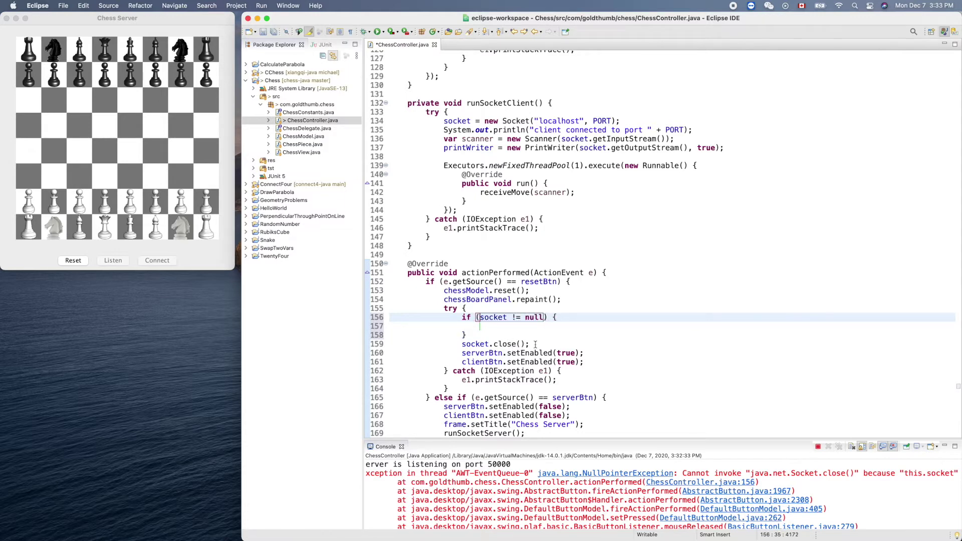
click(535, 343)
key(alt+Up)
key(Up)
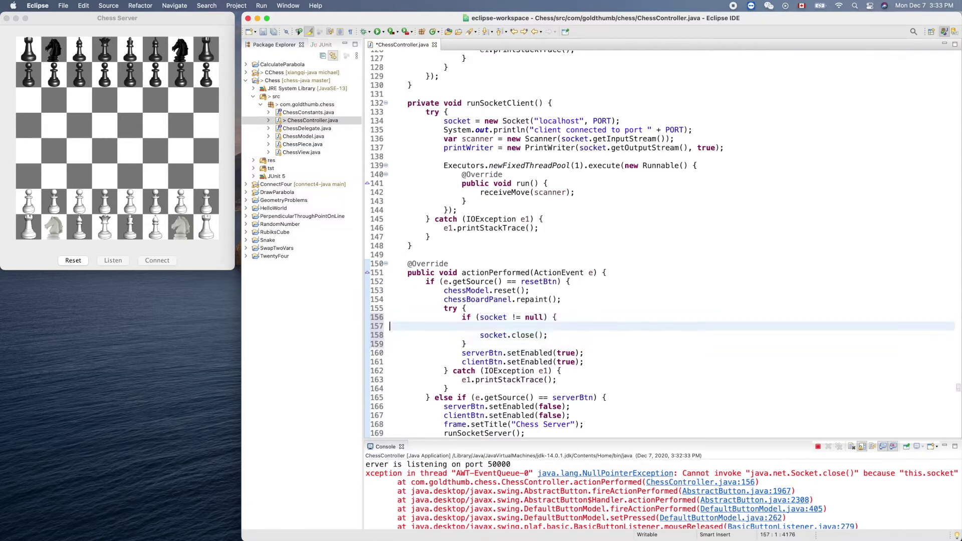
key(Delete)
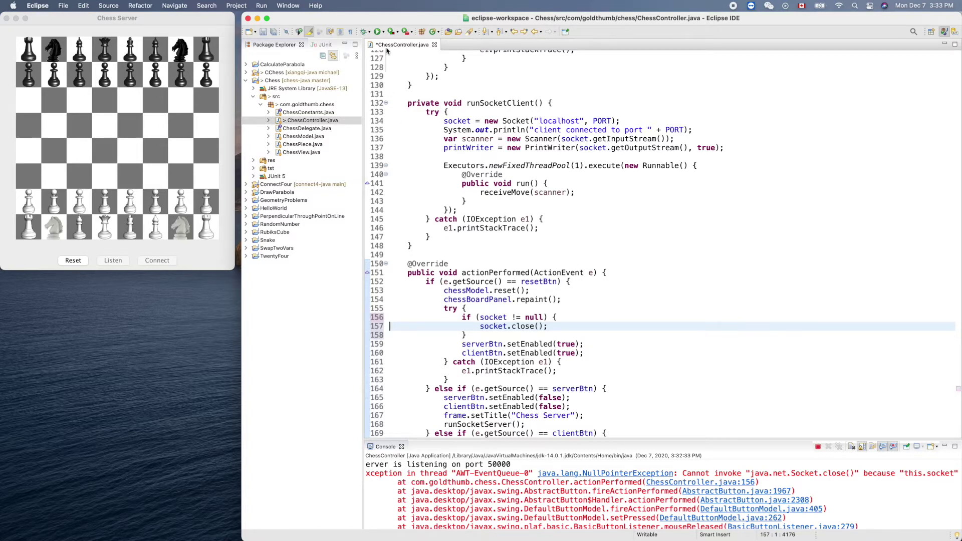
- Quit and relaunch the chess app with the socket null check saved
click(186, 163)
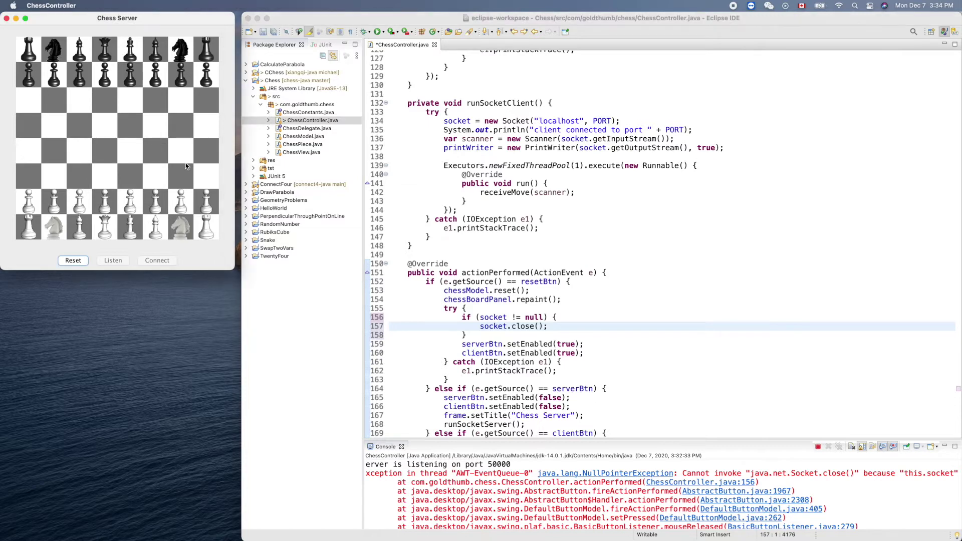
key(super+q)
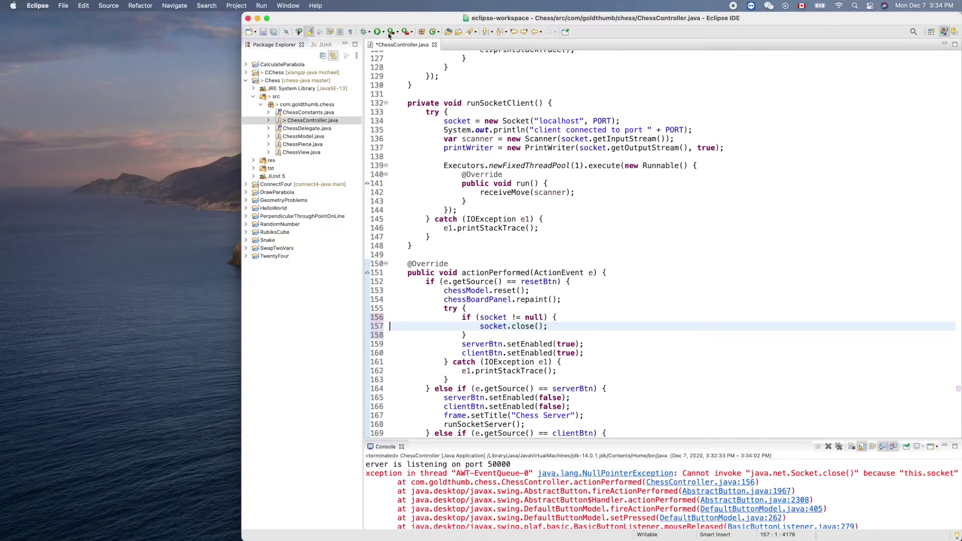
click(377, 31)
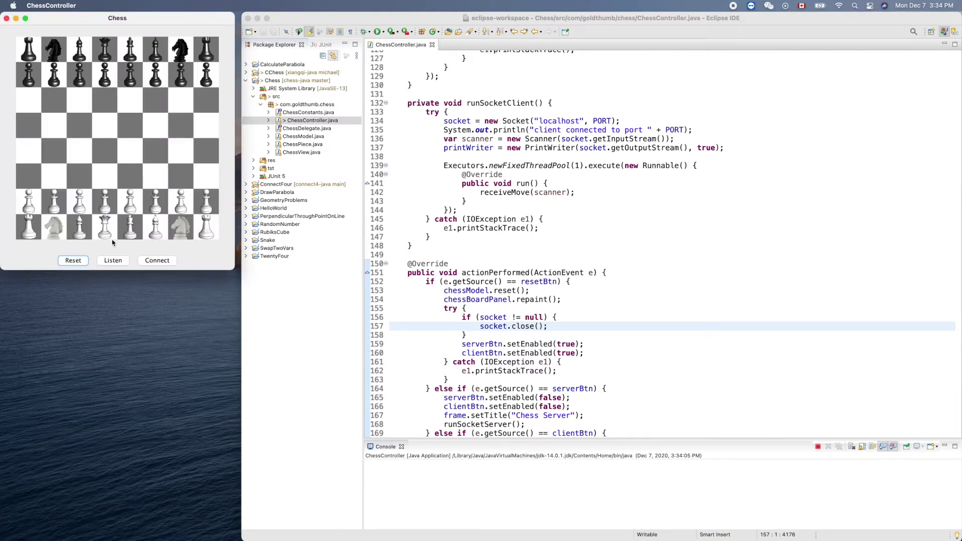
- Listen, reset, then listen again to trigger the 'Address already in use' BindException
click(110, 261)
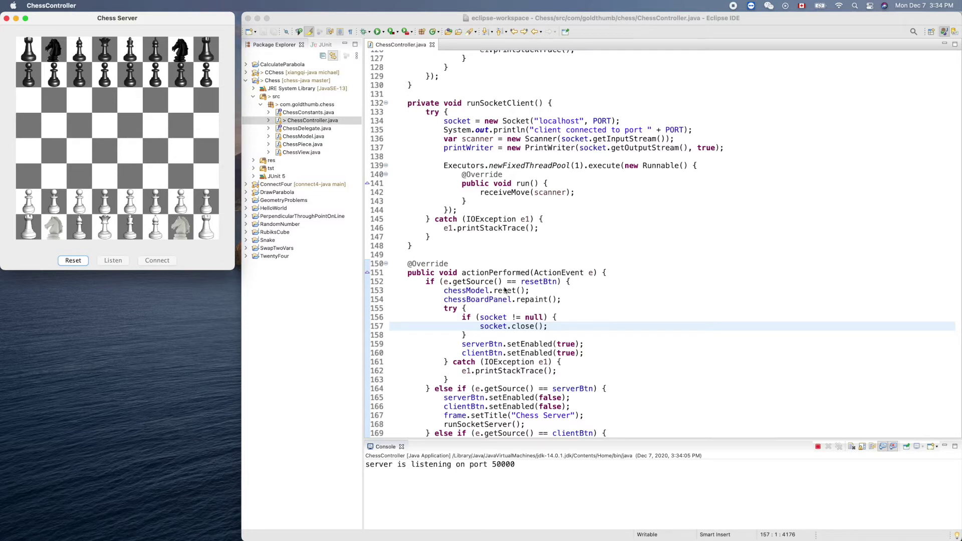
click(505, 318)
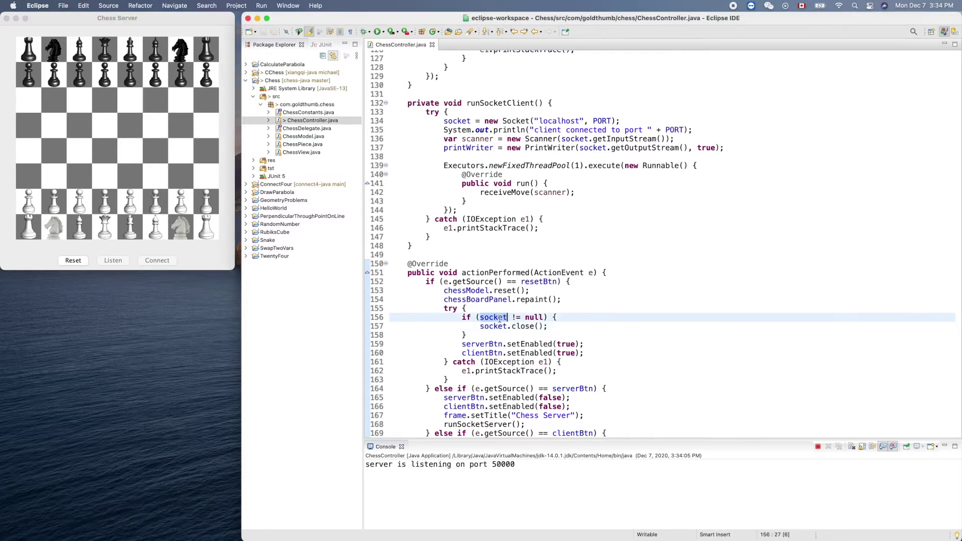
click(45, 262)
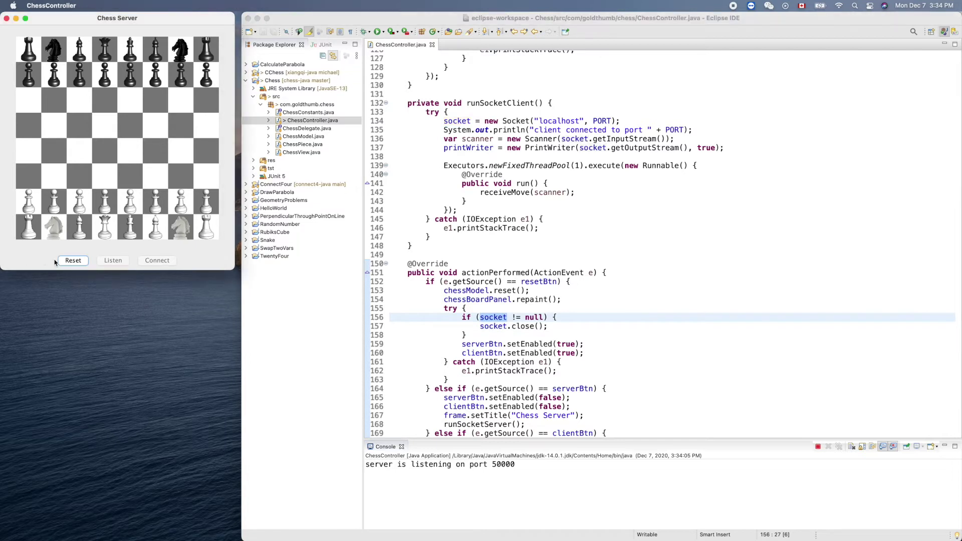
click(74, 262)
click(121, 263)
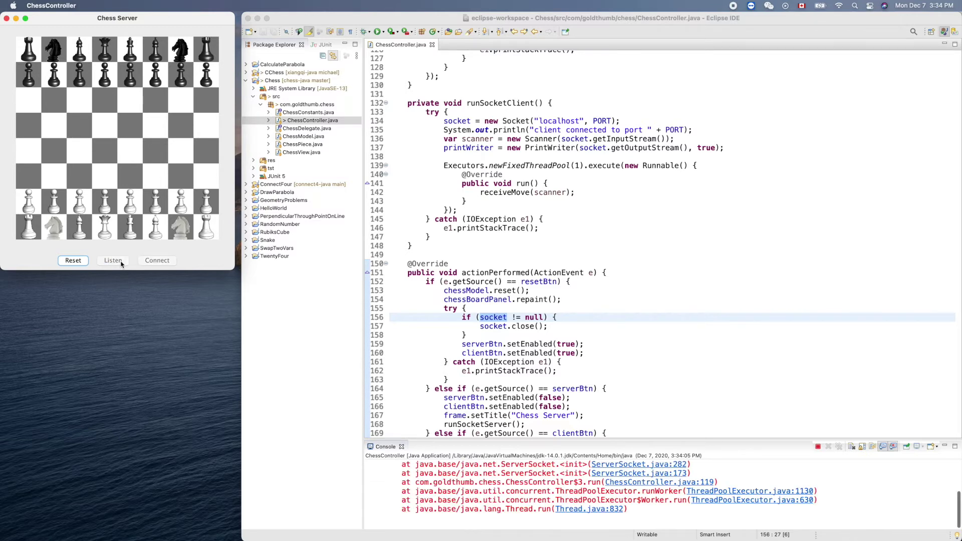
scroll(493, 482, up, 3)
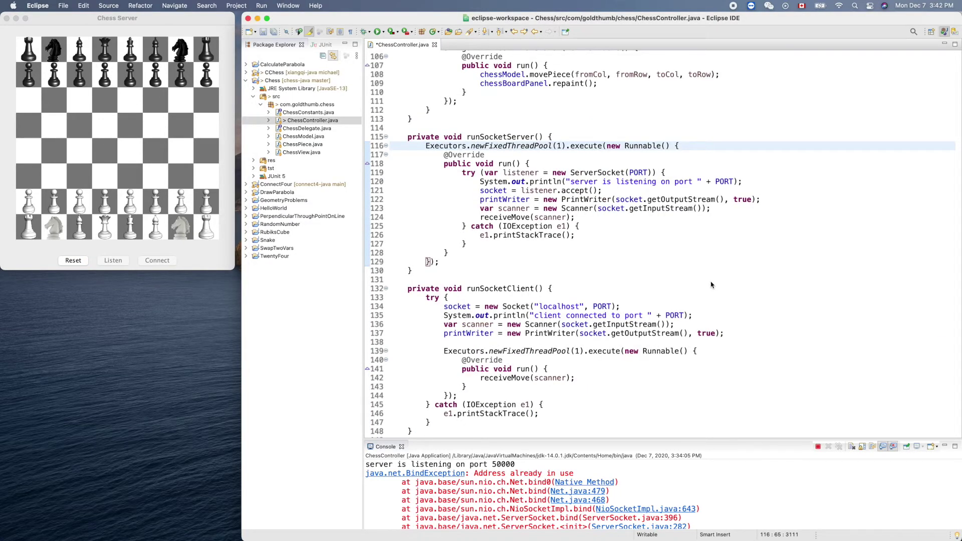
- Declare 'private ServerSocket listener;' below the JButton fields
click(525, 174)
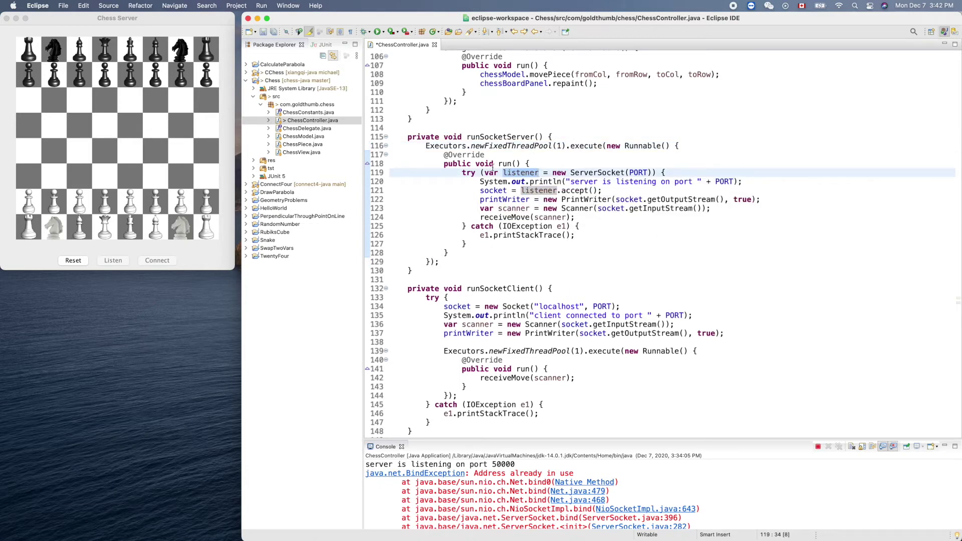
drag(485, 172, 536, 172)
scroll(545, 173, up, 20)
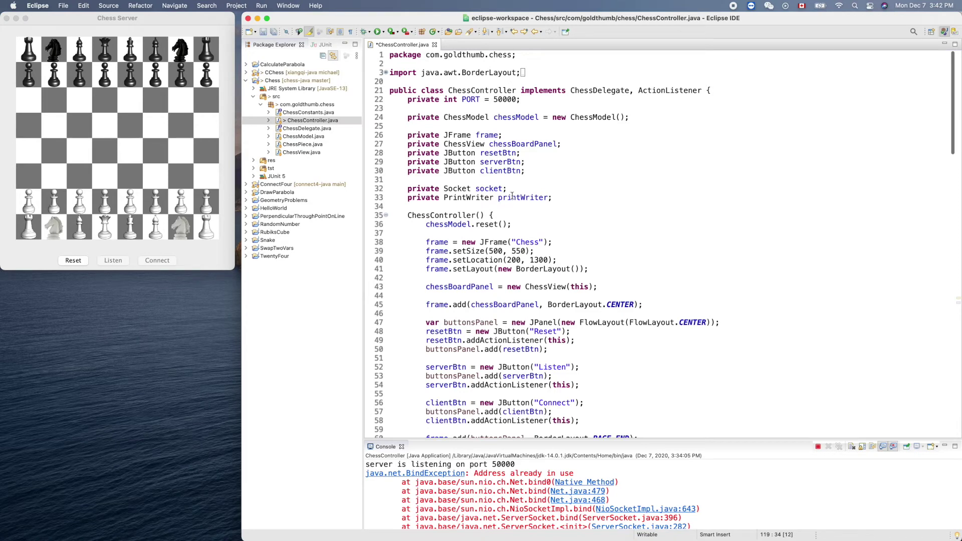
click(514, 179)
key(Return)
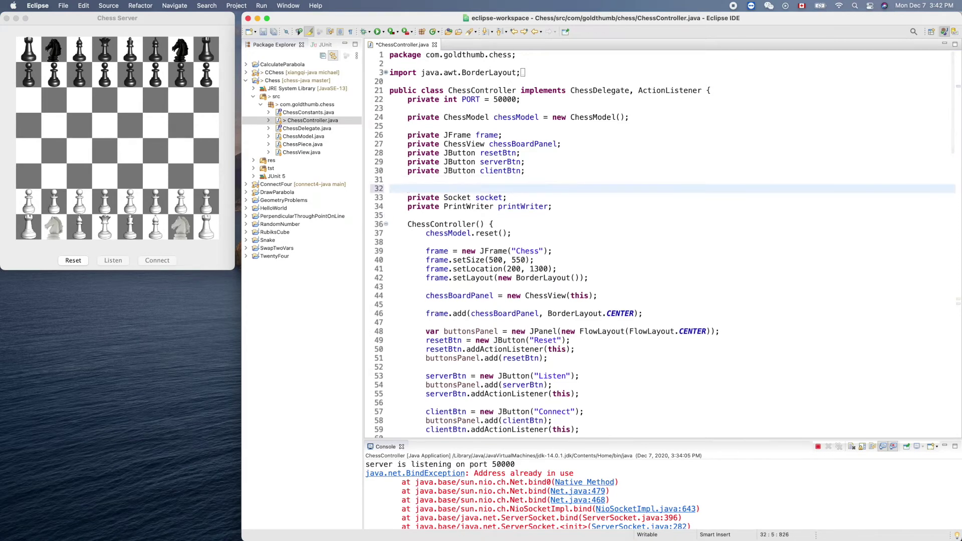
text(private)
text(var listener)
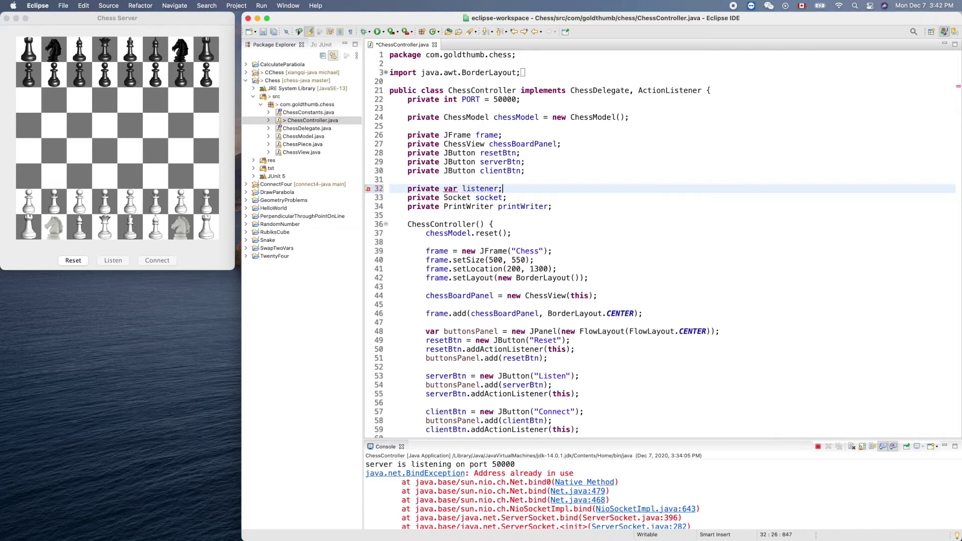
double_click(450, 189)
text(Soc)
key(BackSpace)
key(BackSpace)
text(erverS)
key(Return)
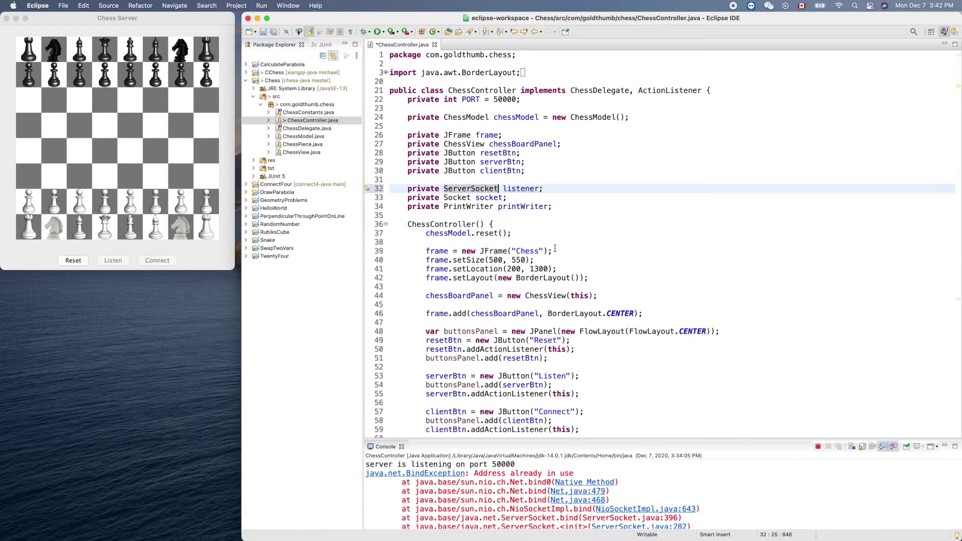
scroll(579, 252, down, 20)
scroll(579, 253, down, 3)
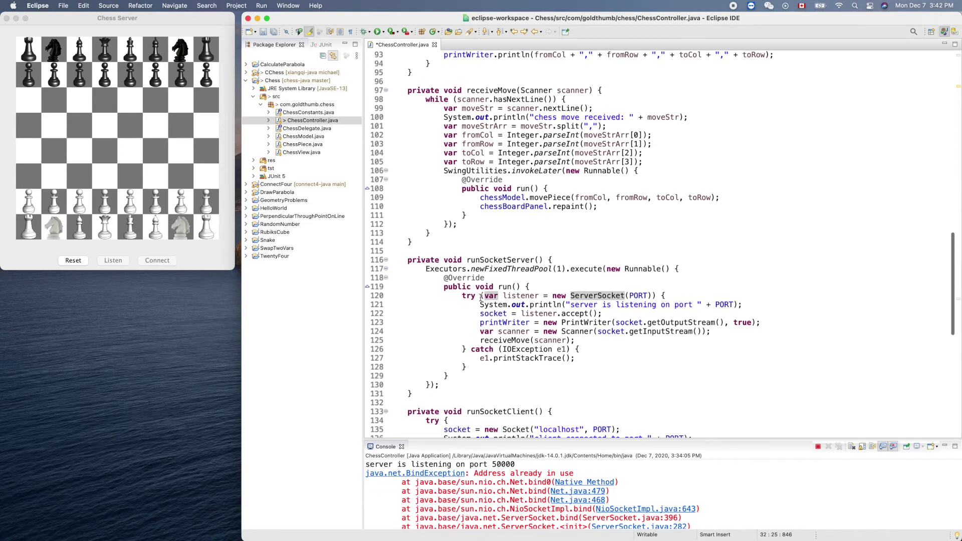
- Replace the try-with-resources header with a plain try assigning 'listener = new ServerSocket(PORT)'
click(668, 295)
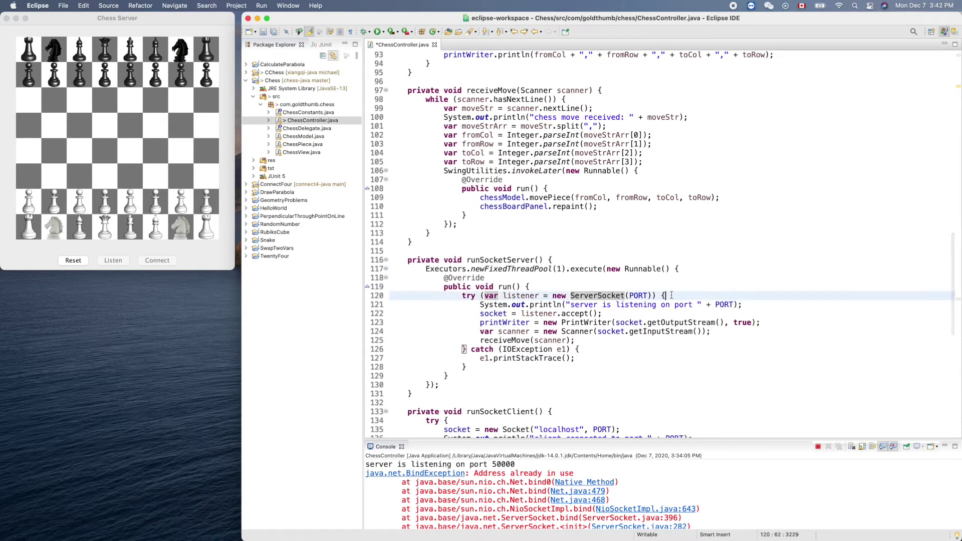
drag(502, 295, 655, 295)
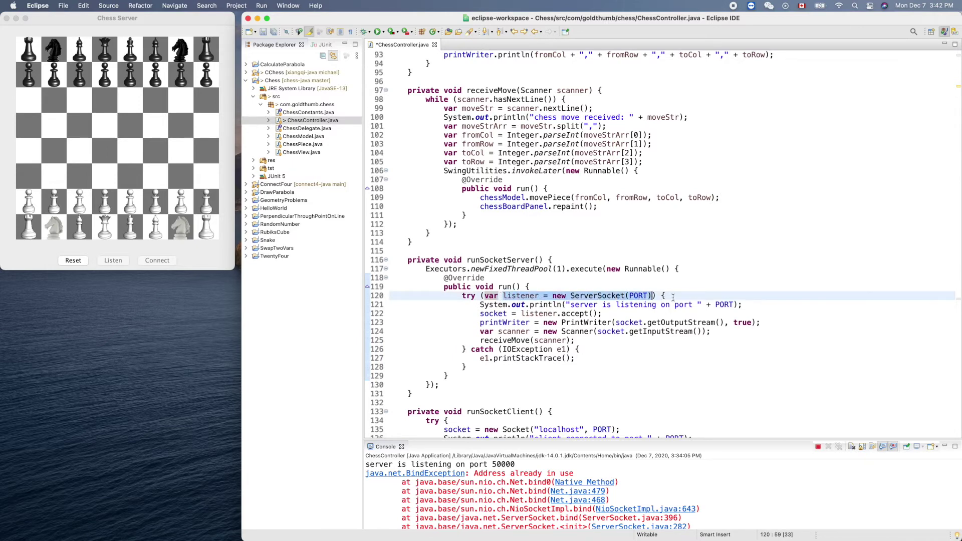
click(673, 297)
key(Return)
text(listener = new ServerSocket(PORT))
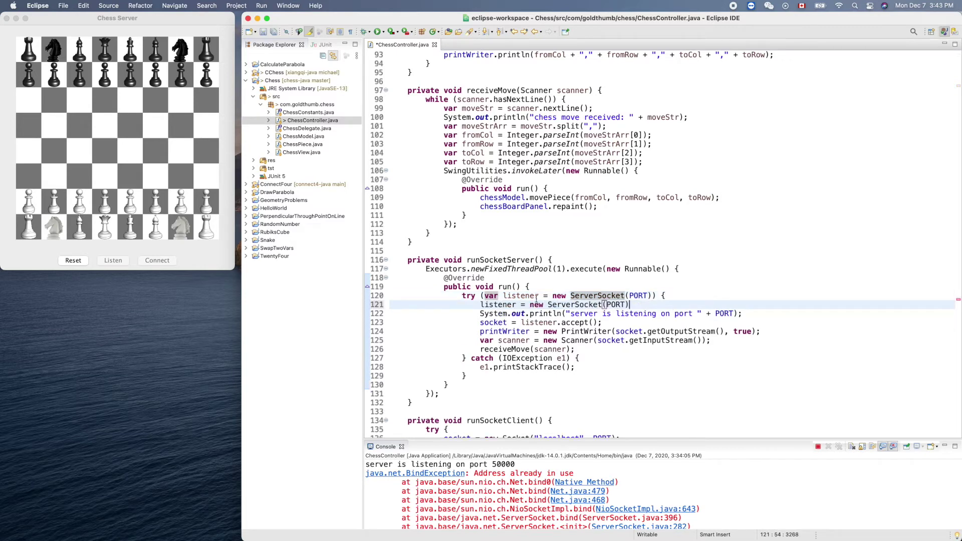
drag(481, 296, 657, 295)
key(BackSpace)
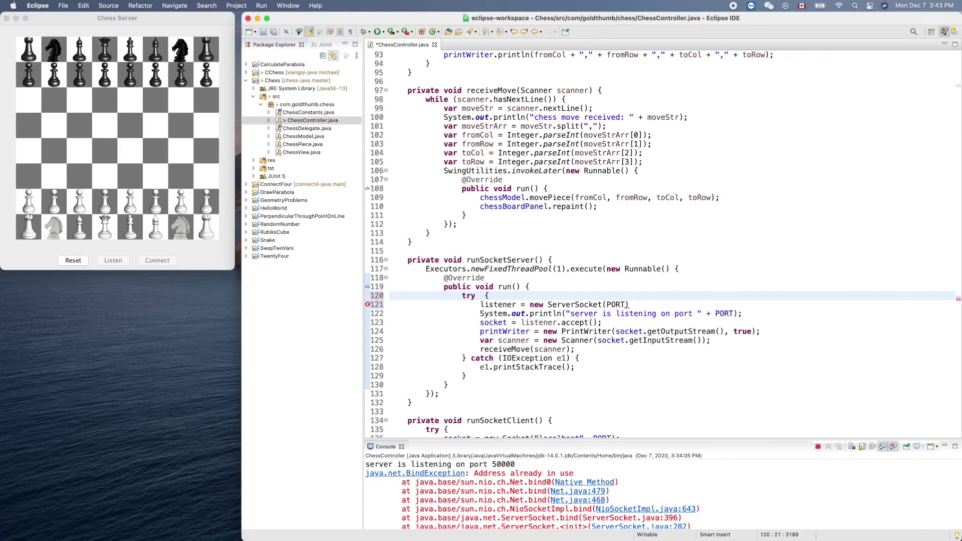
click(636, 304)
text(;)
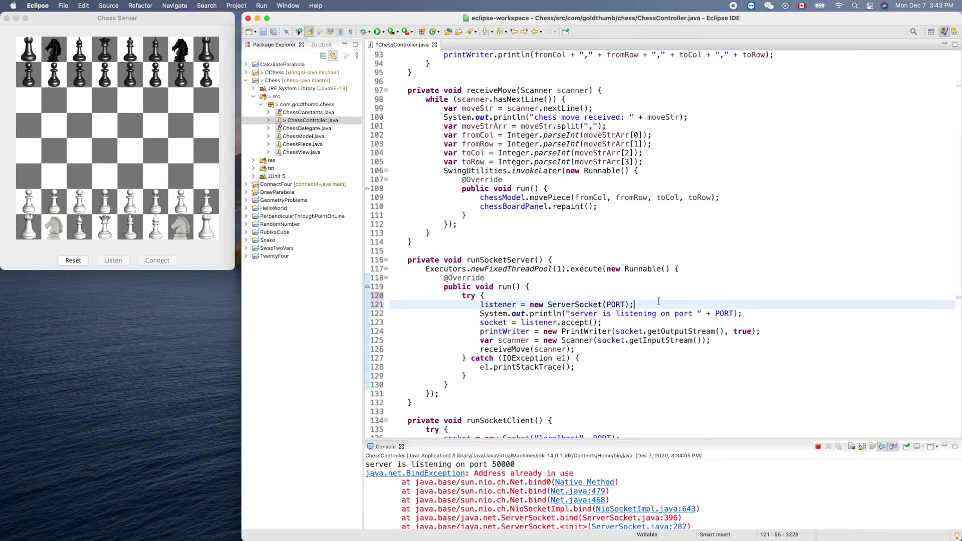
scroll(673, 300, down, 2)
scroll(673, 300, down, 1)
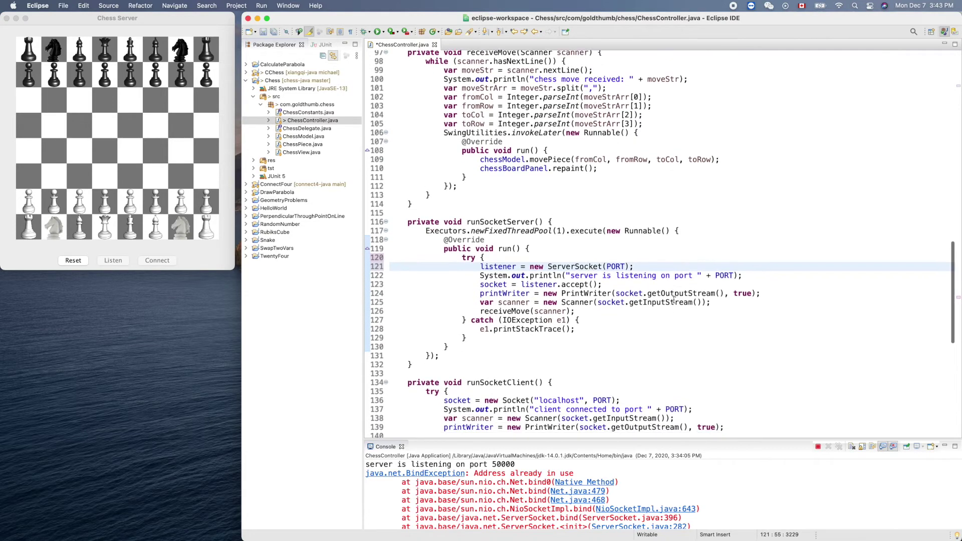
scroll(673, 300, down, 1)
scroll(674, 300, down, 1)
scroll(674, 300, down, 2)
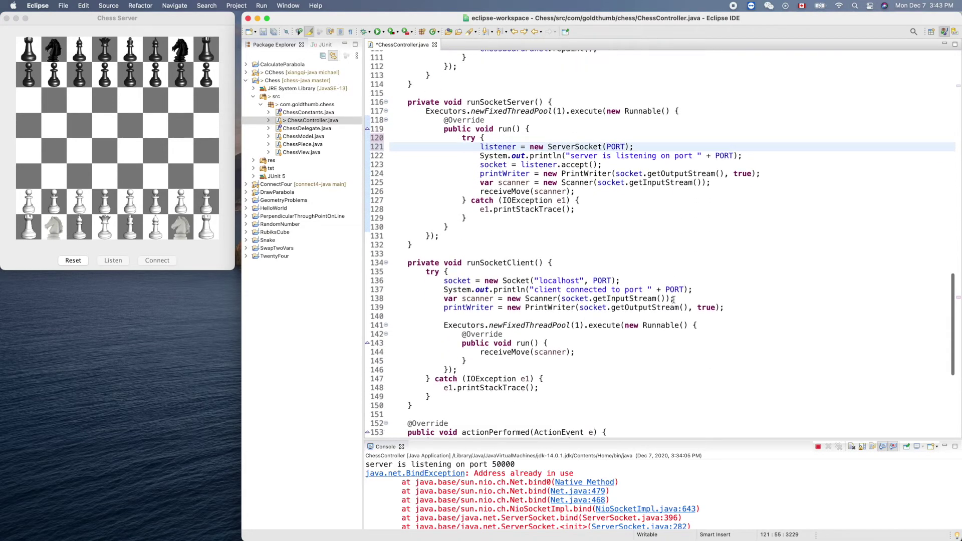
scroll(523, 334, down, 5)
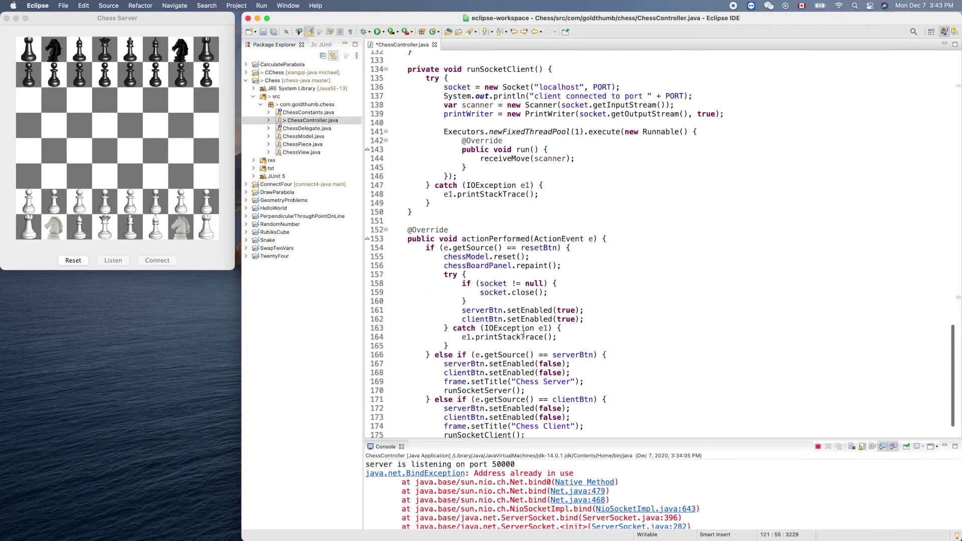
scroll(523, 334, down, 1)
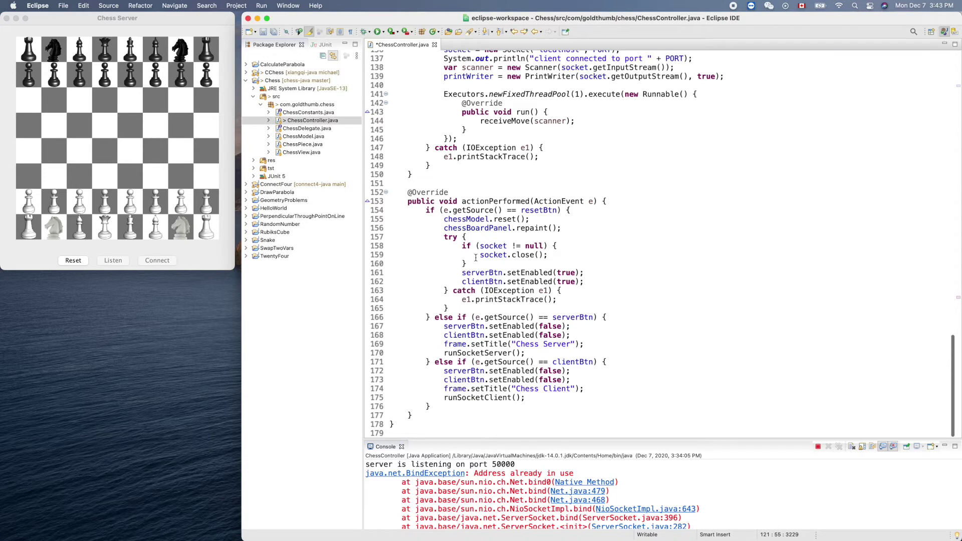
- Insert 'if (listener != null) listener.close();' at the top of the reset try block
click(476, 236)
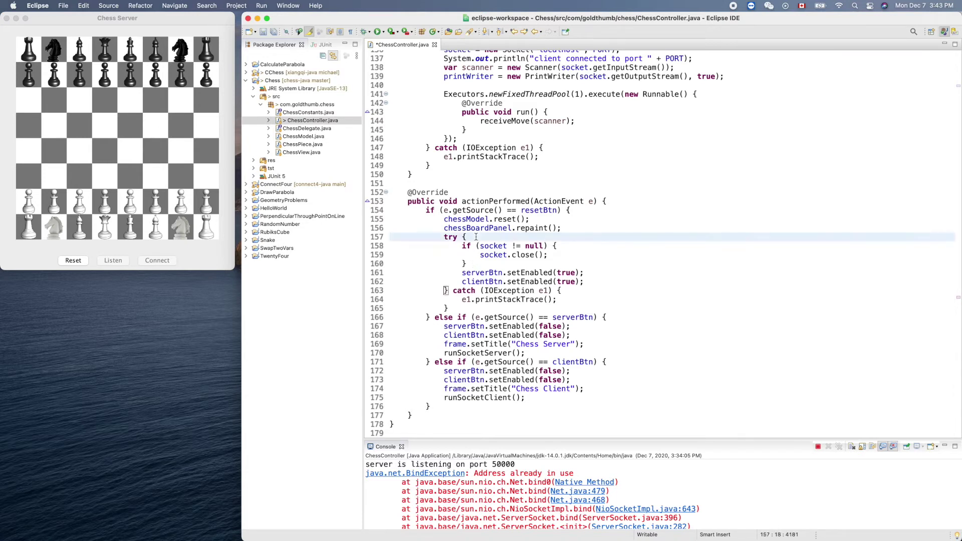
key(Return)
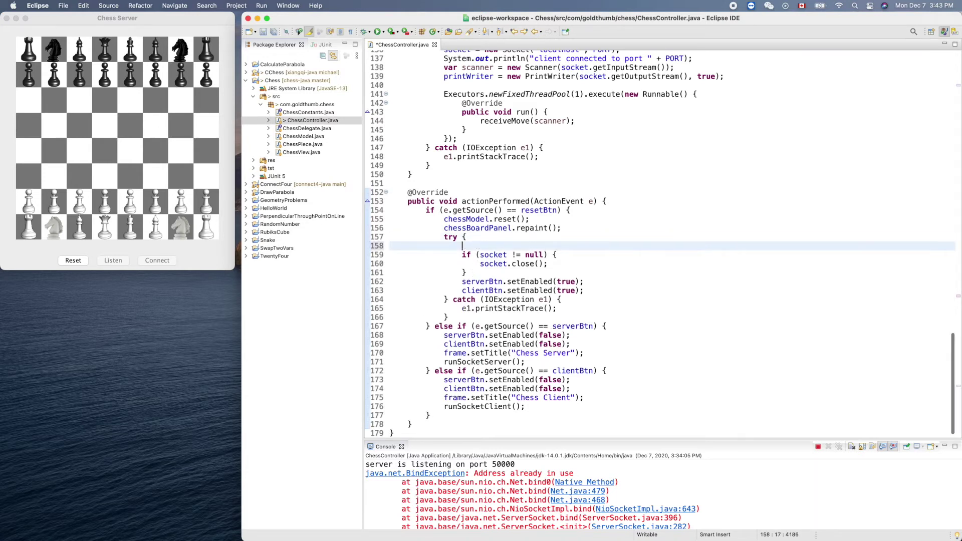
text(if)
key(ctrl+space)
key(Return)
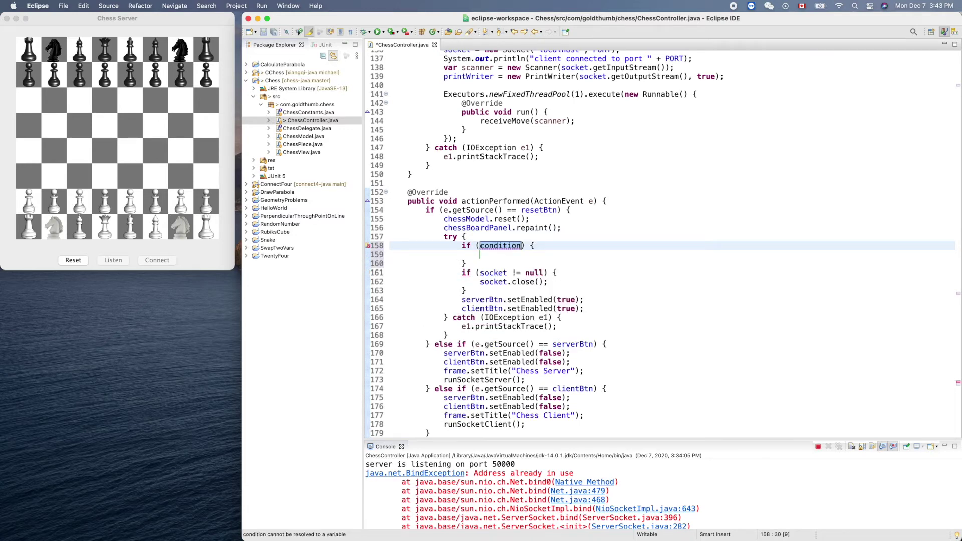
text(li)
key(ctrl+space)
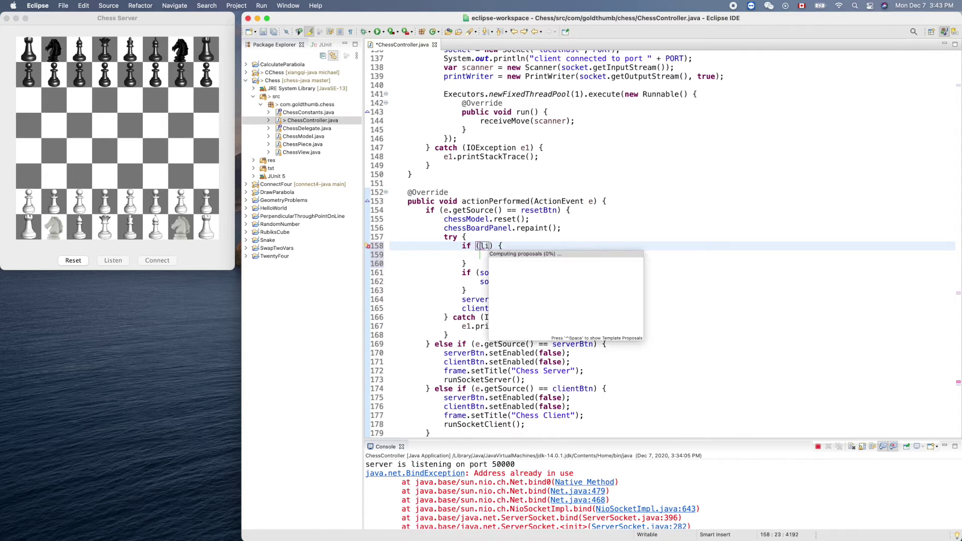
key(Return)
text(!)
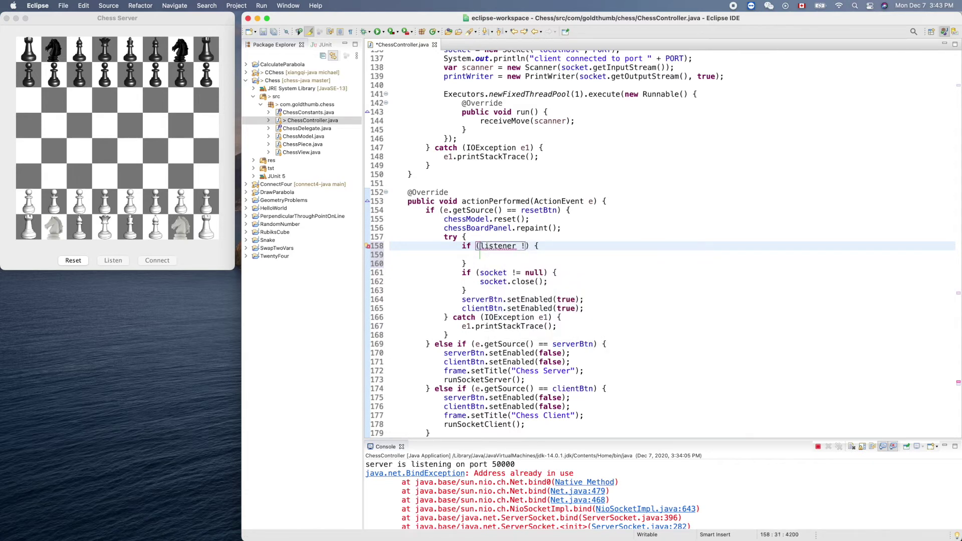
text(= null)
key(Return)
text(l)
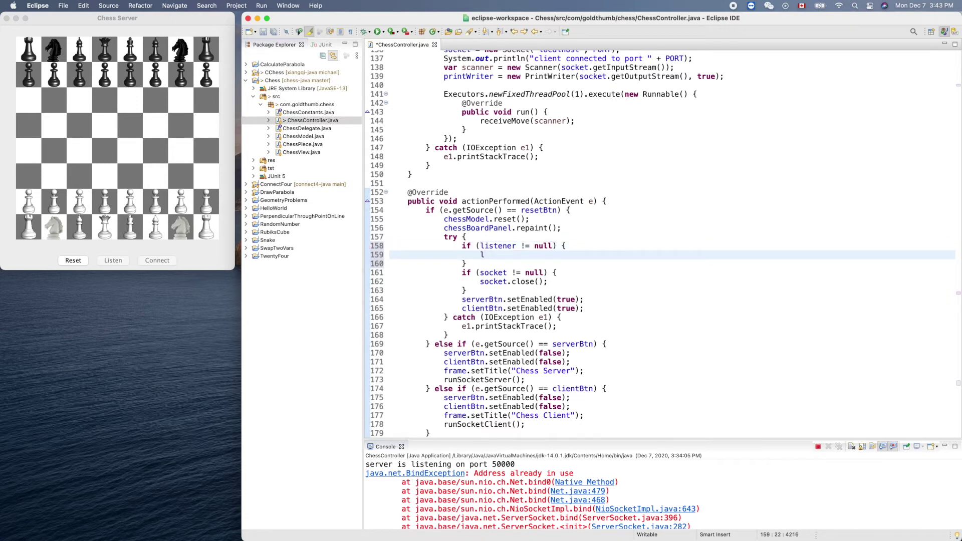
text(is)
key(Return)
text(.c)
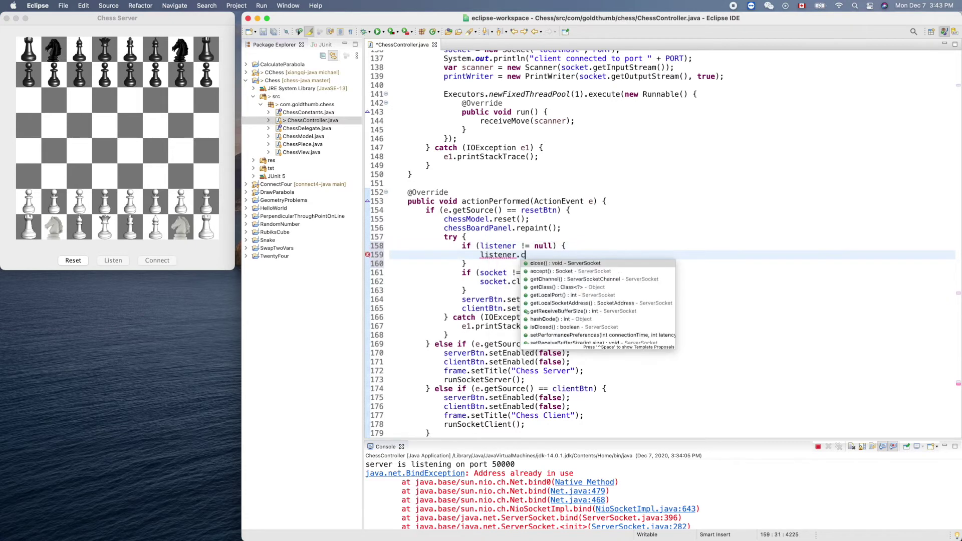
key(Return)
text(;)
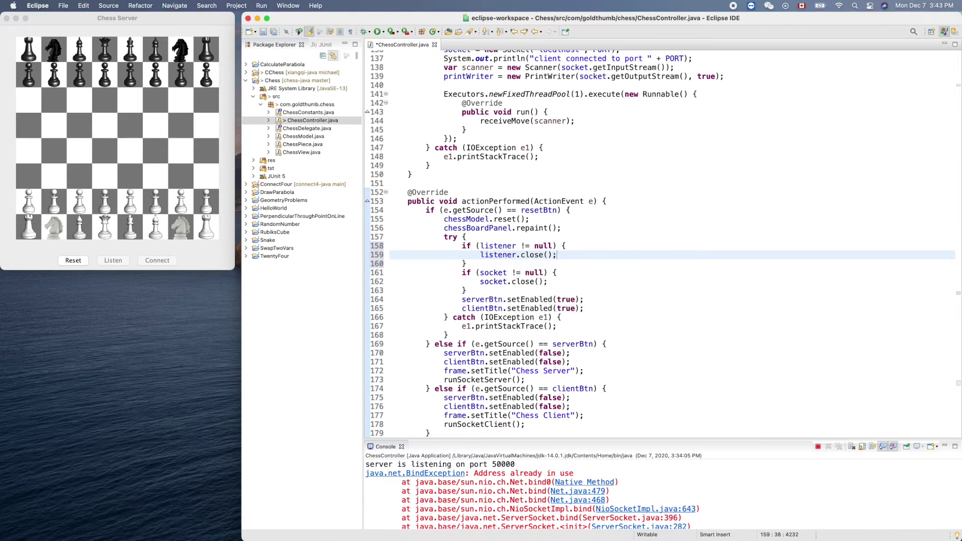
- Quit the old chess app, relaunch ChessController, Listen, then Reset to log 'Socket closed'
click(93, 148)
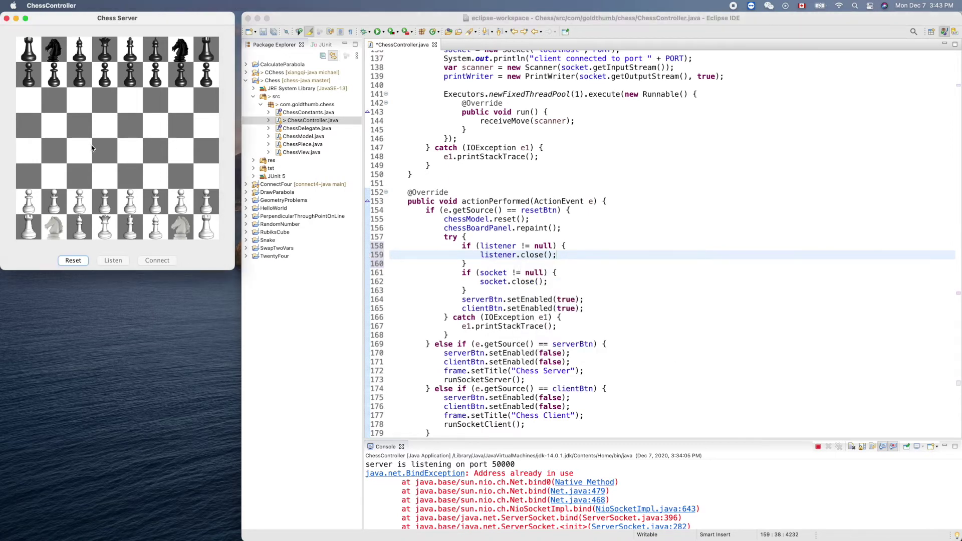
key(super+q)
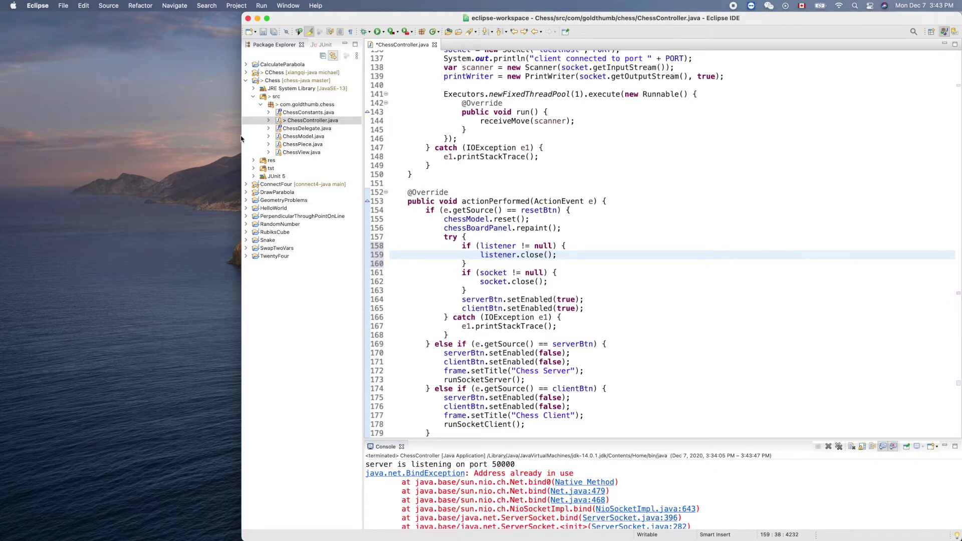
click(377, 33)
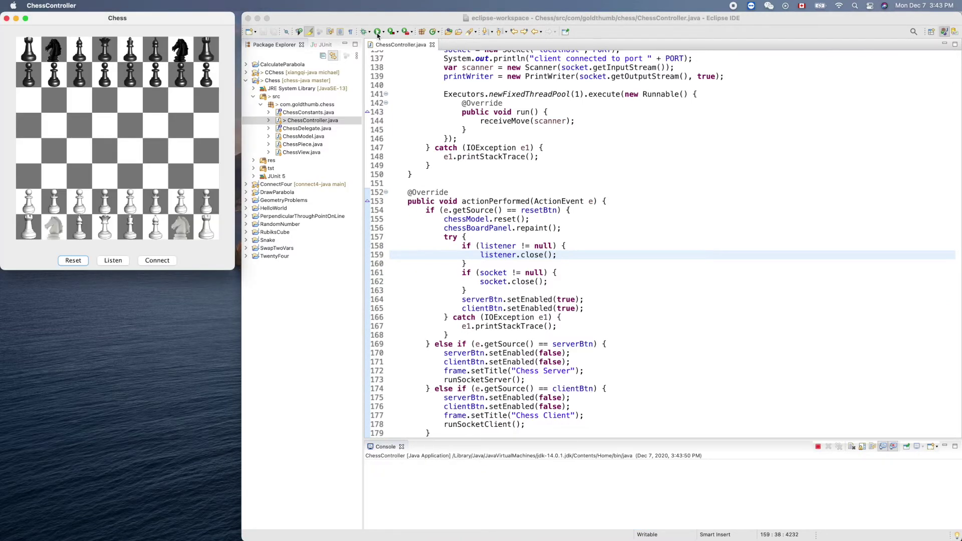
click(111, 261)
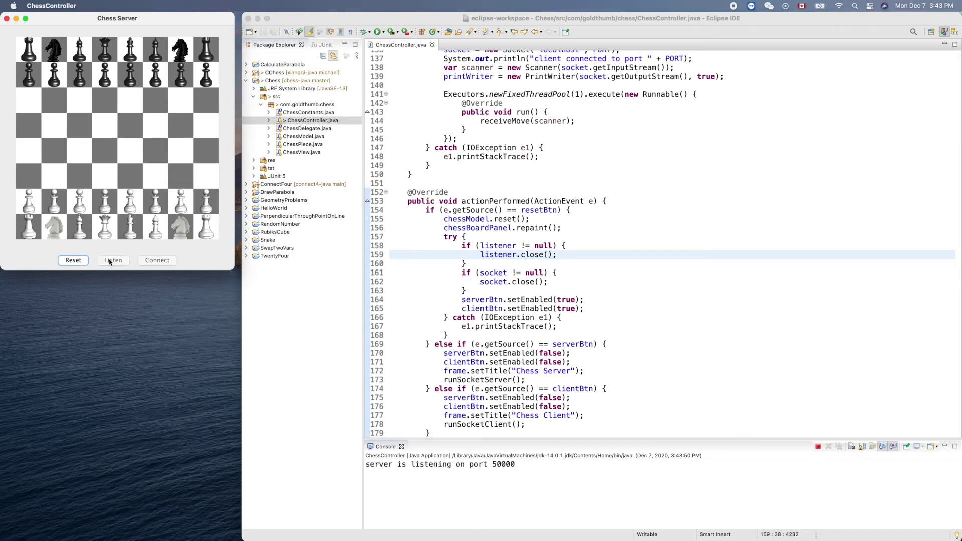
click(73, 260)
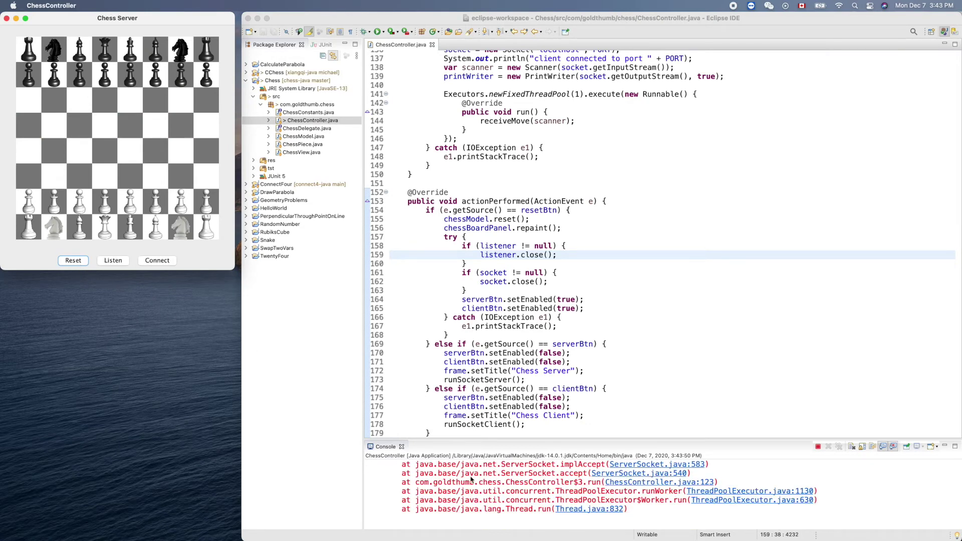
scroll(472, 478, up, 3)
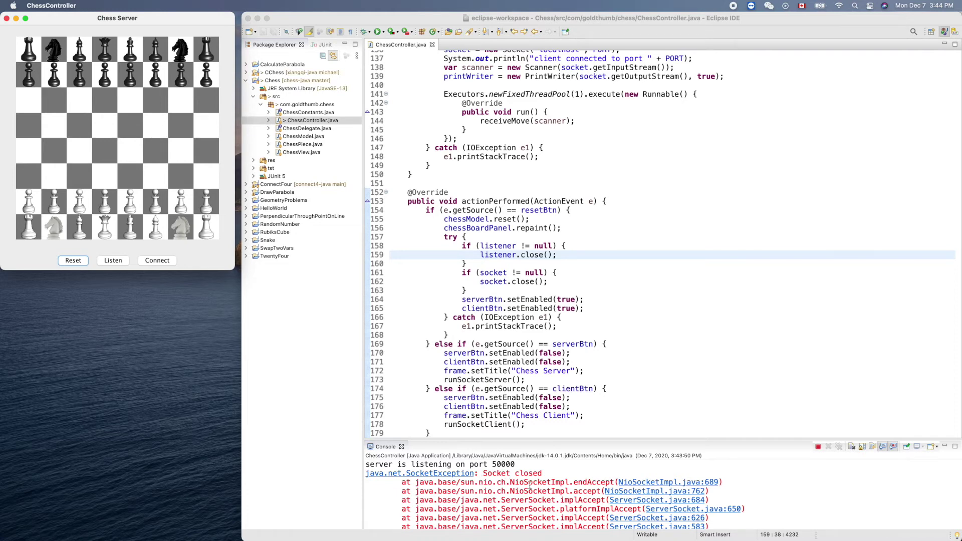
scroll(579, 496, down, 1)
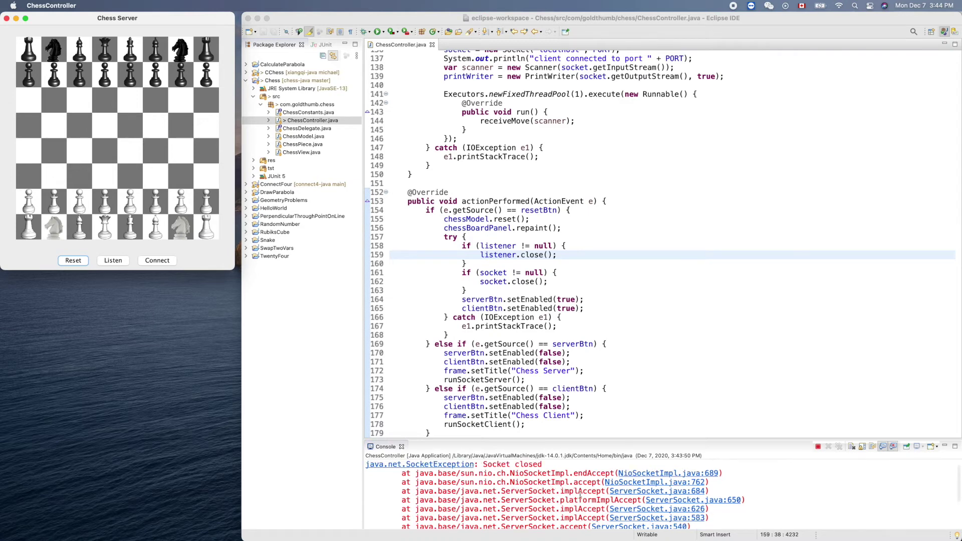
scroll(579, 496, up, 1)
scroll(580, 496, down, 4)
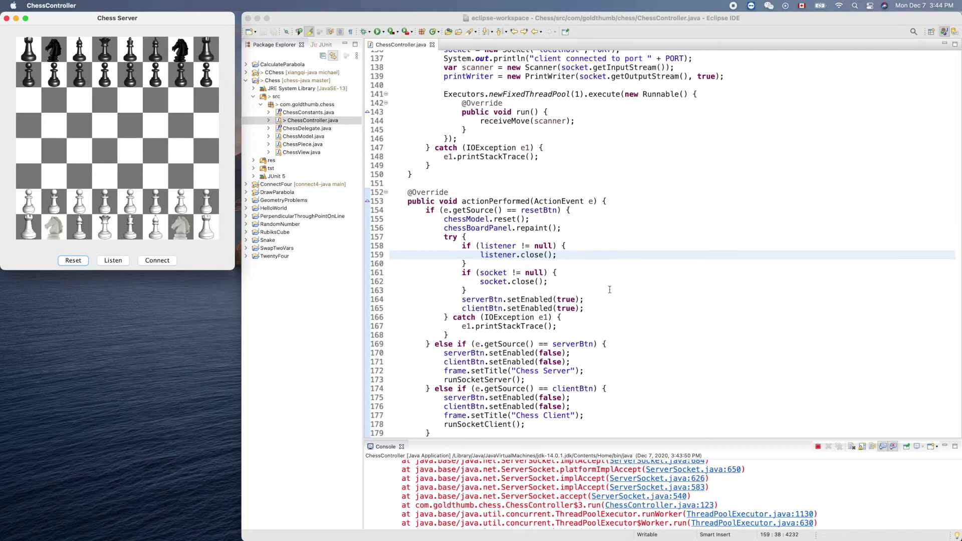
scroll(609, 289, up, 5)
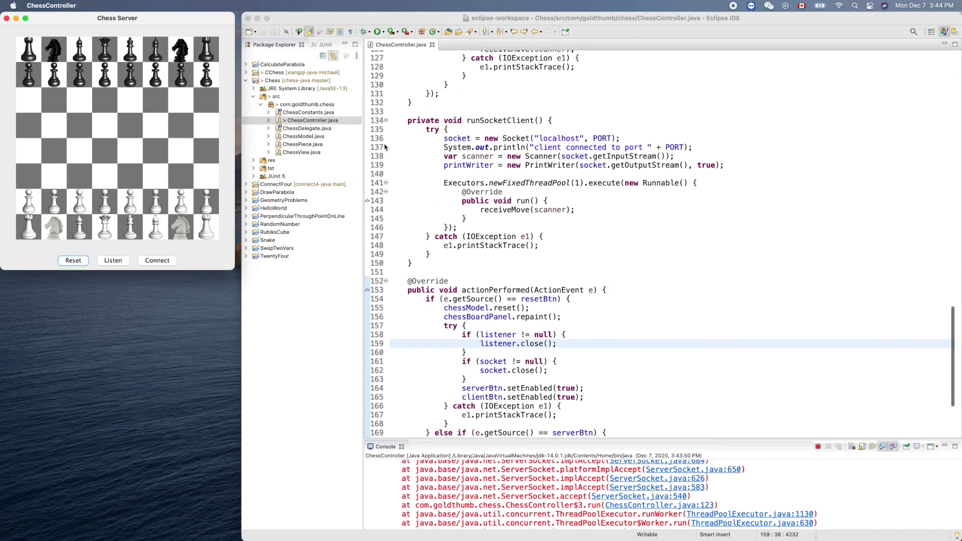
scroll(509, 165, up, 1)
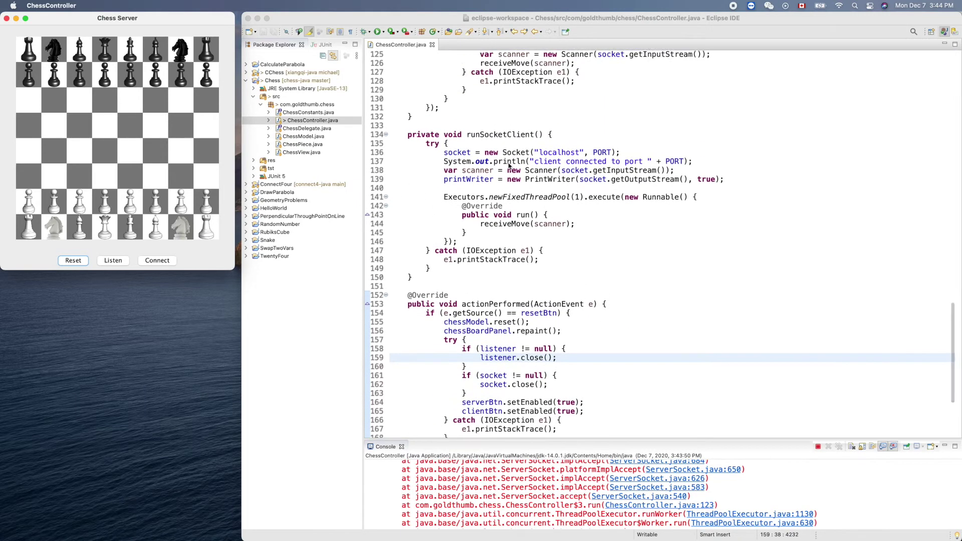
scroll(508, 165, up, 1)
scroll(509, 165, up, 1)
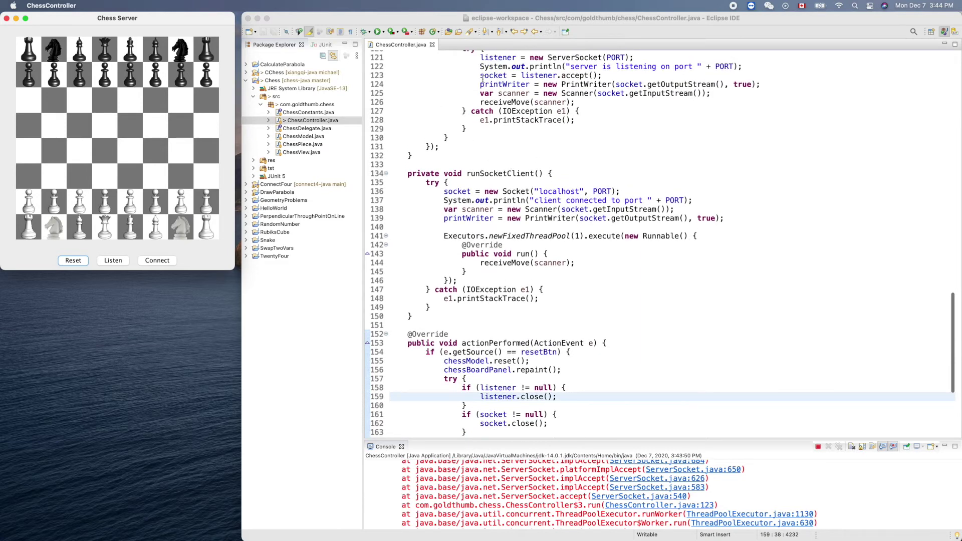
drag(601, 75, 478, 75)
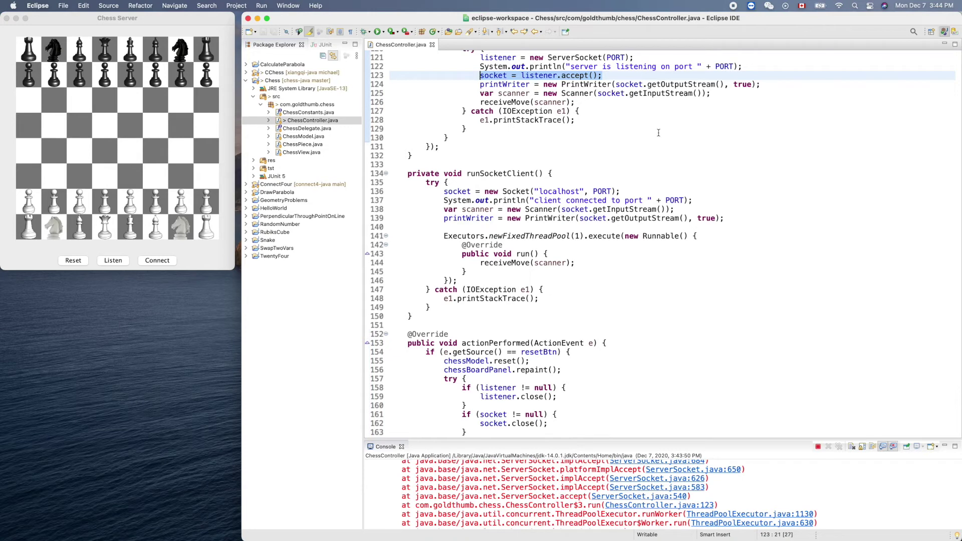
scroll(658, 132, up, 1)
scroll(658, 133, down, 1)
scroll(658, 133, down, 5)
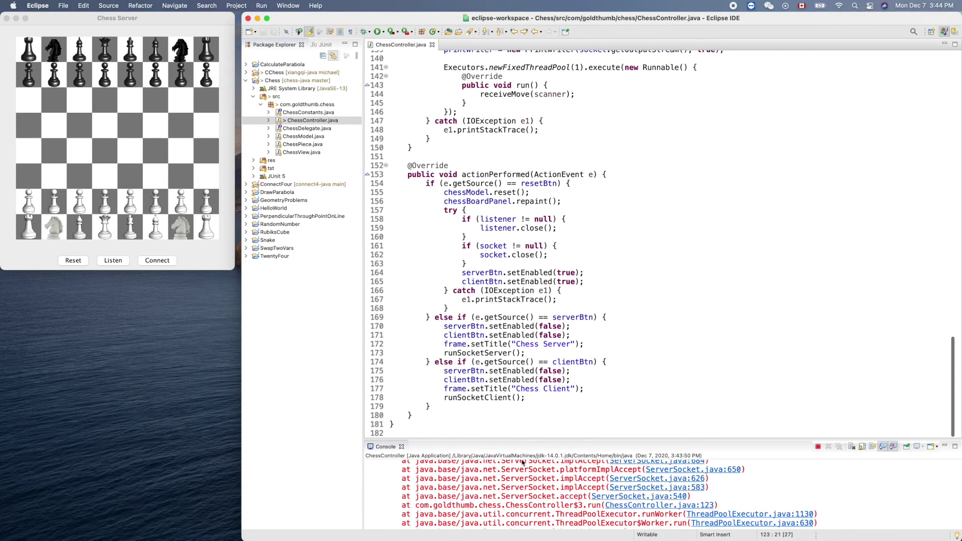
scroll(523, 463, up, 3)
scroll(526, 466, up, 2)
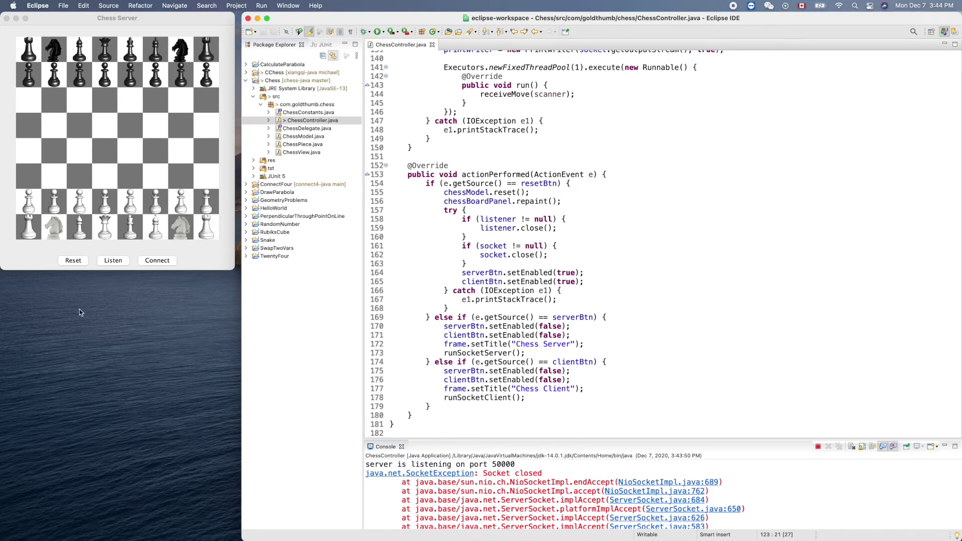
- Start the Chess Server listening again, check the listening message, then reset it
click(35, 256)
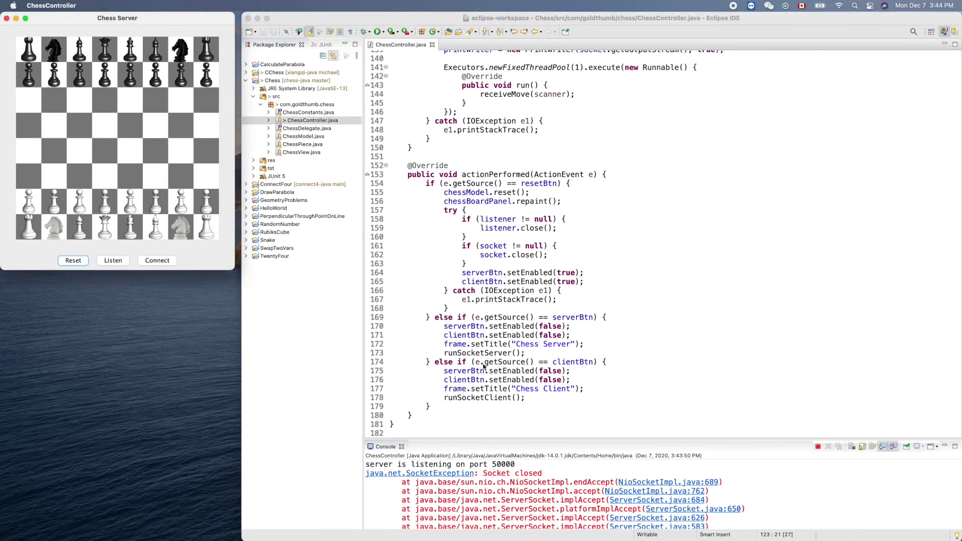
scroll(536, 480, down, 3)
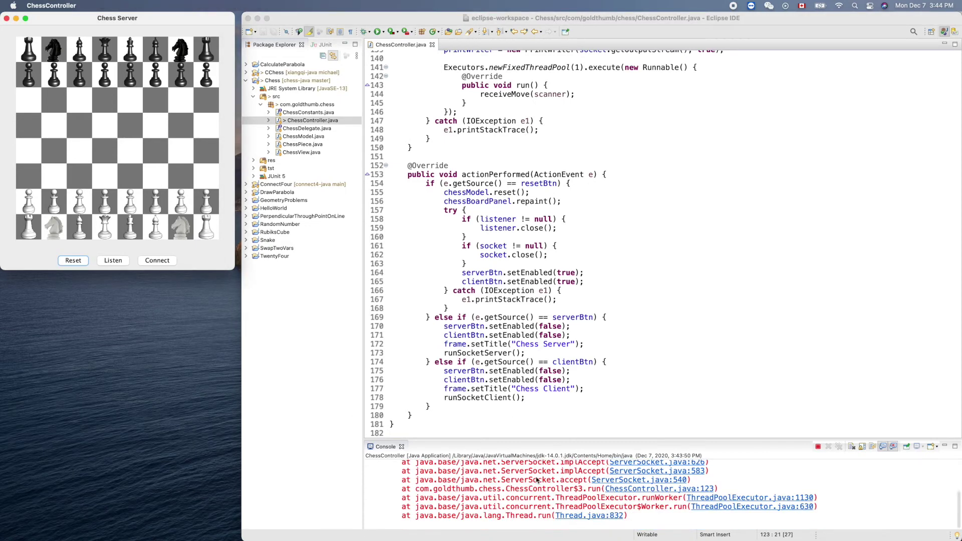
click(120, 261)
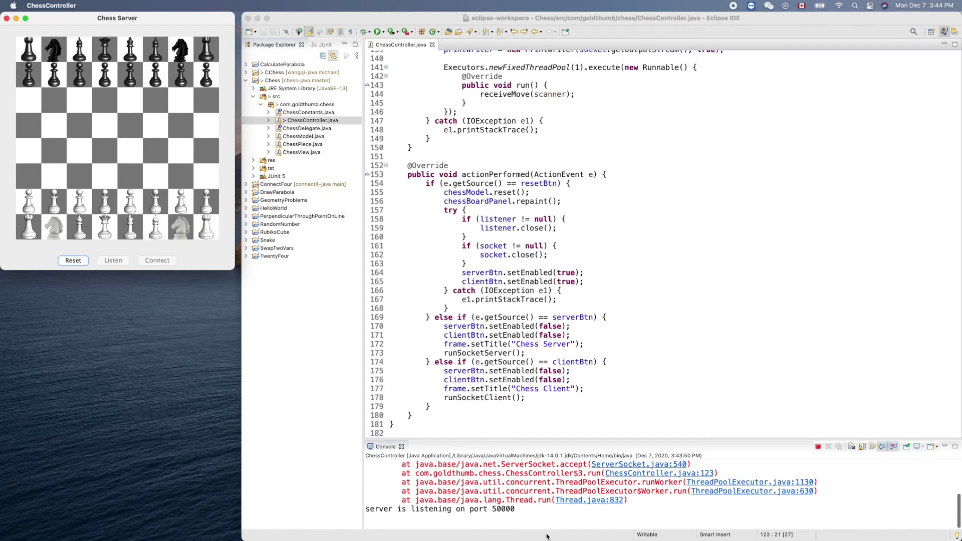
drag(521, 510, 361, 507)
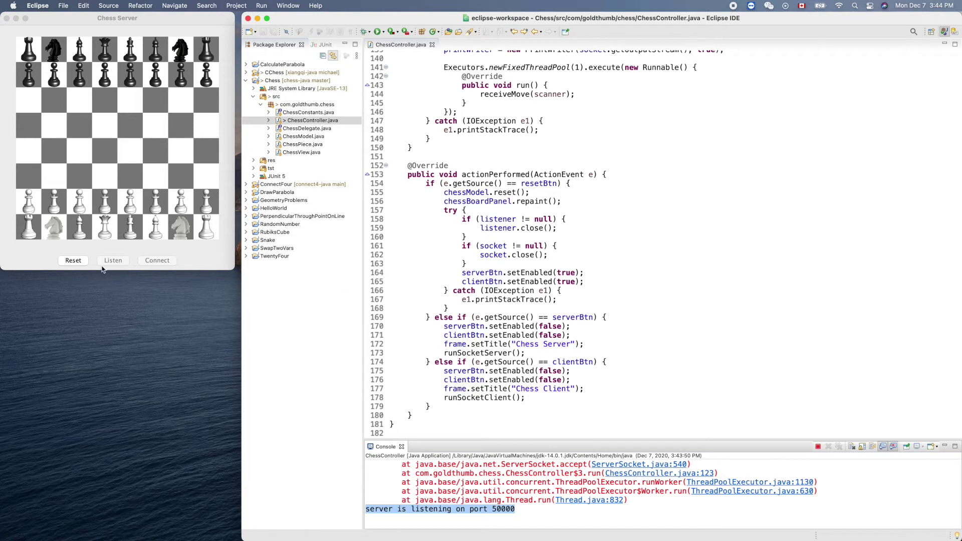
click(75, 264)
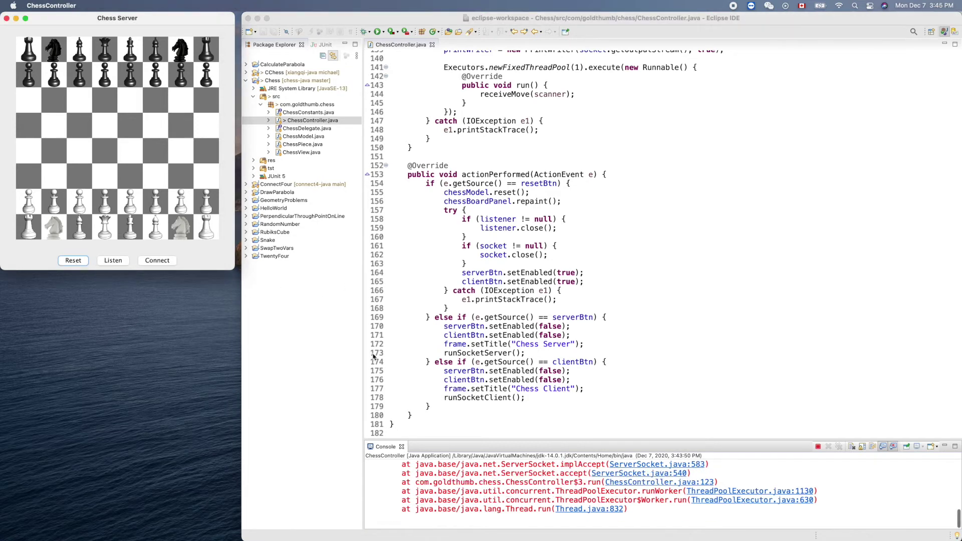
- Enlarge the Eclipse console and clear its output
click(759, 444)
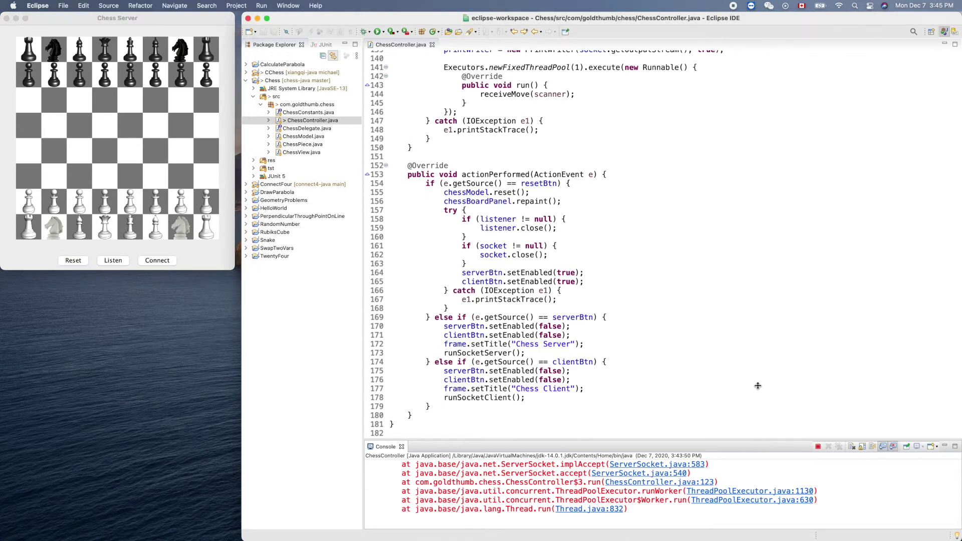
drag(758, 442, 747, 313)
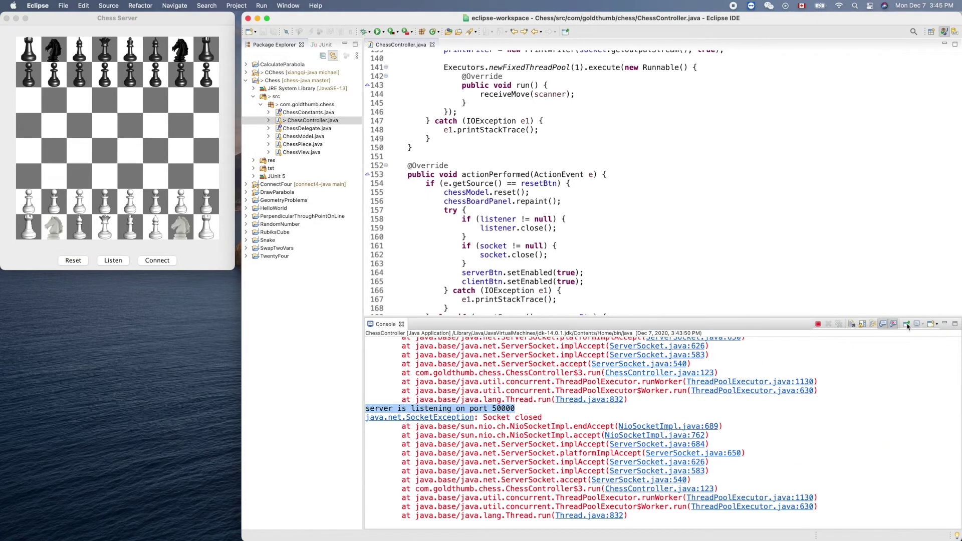
right_click(845, 403)
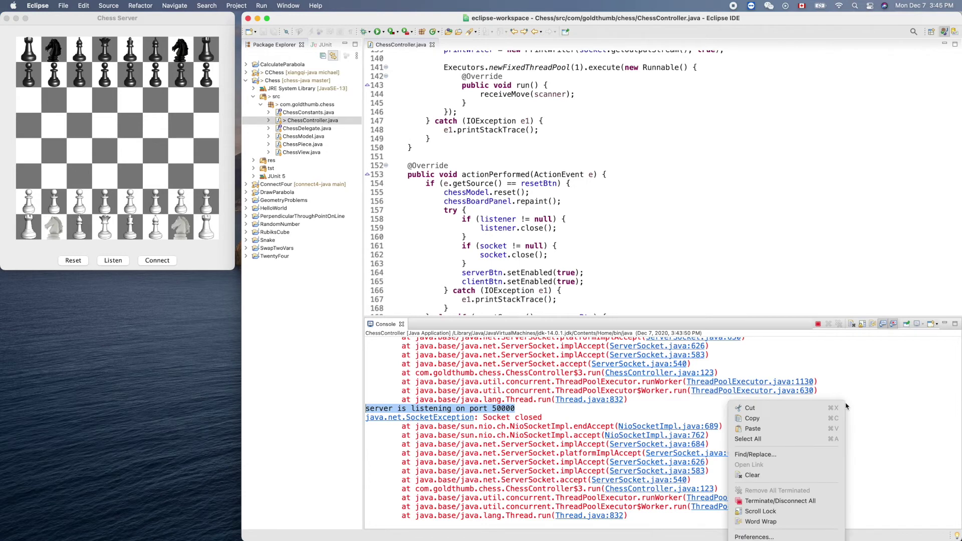
click(792, 477)
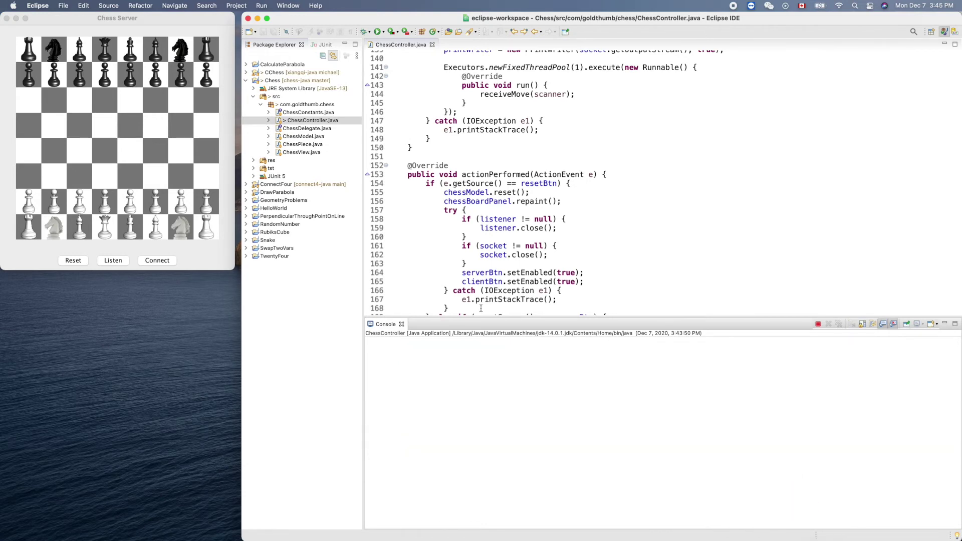
- Listen, Reset and Listen again without error, then launch ChessController a second time
click(113, 260)
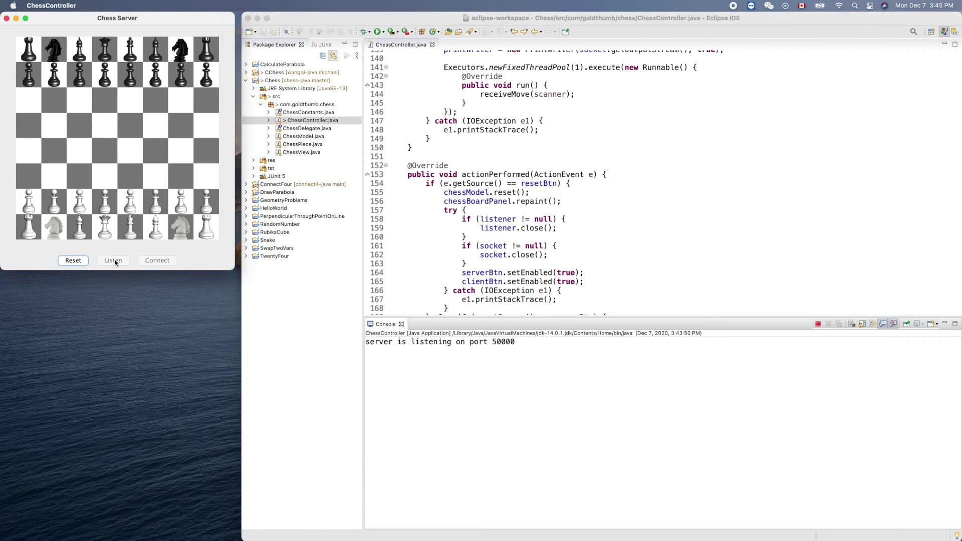
click(80, 261)
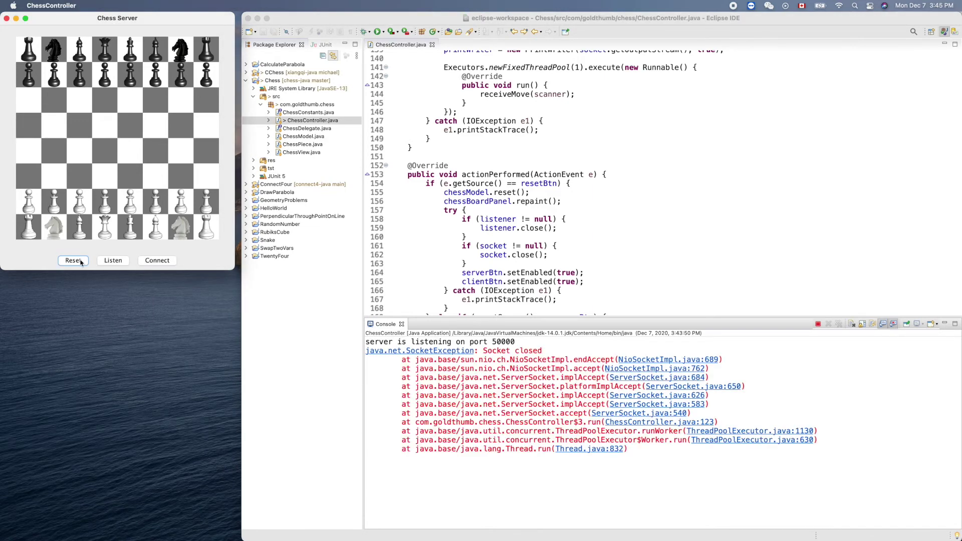
click(118, 260)
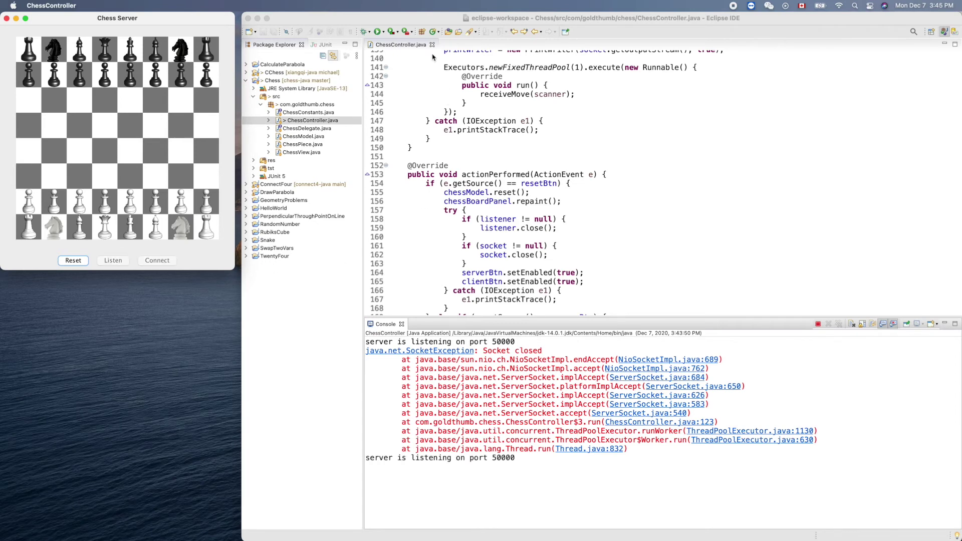
click(386, 34)
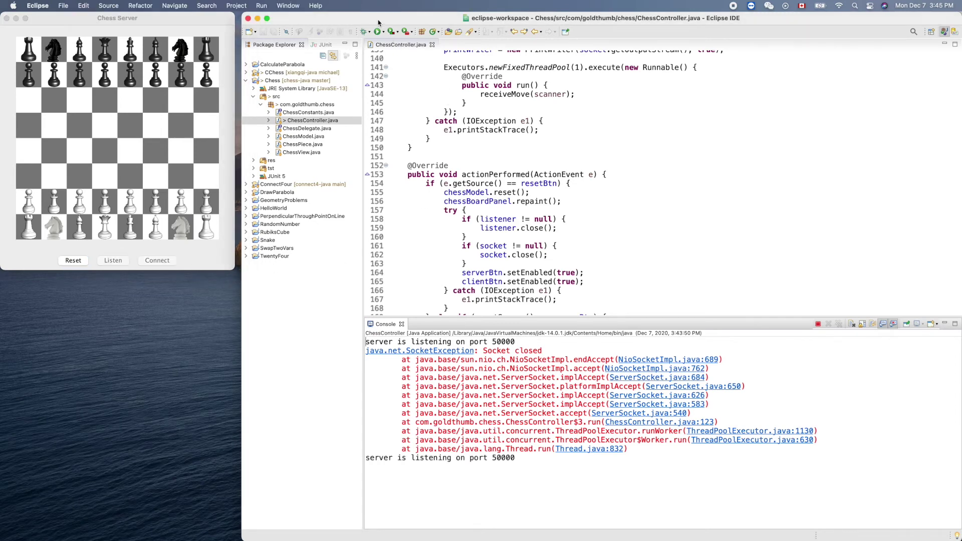
click(378, 32)
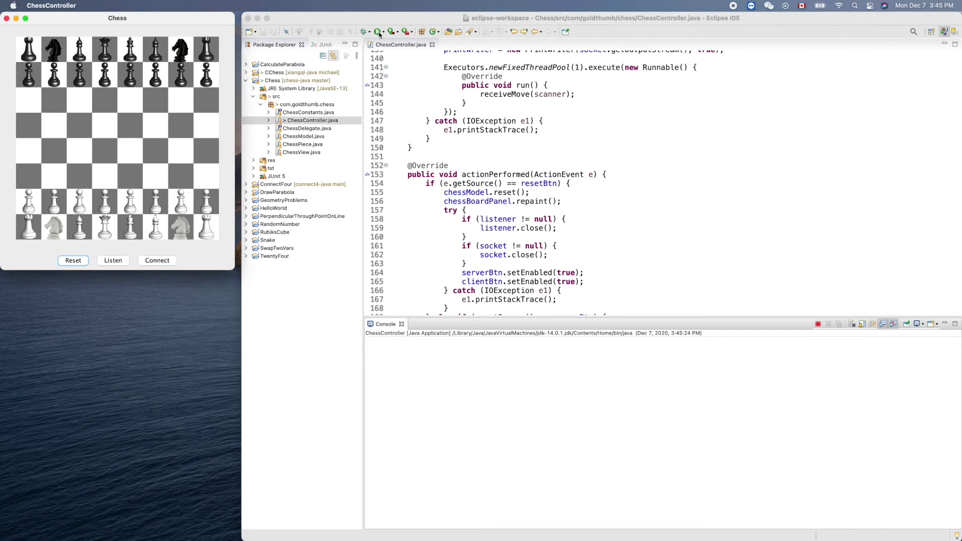
- Uncover the server window, add a new console view, and pin the left console to server output
drag(165, 17, 157, 280)
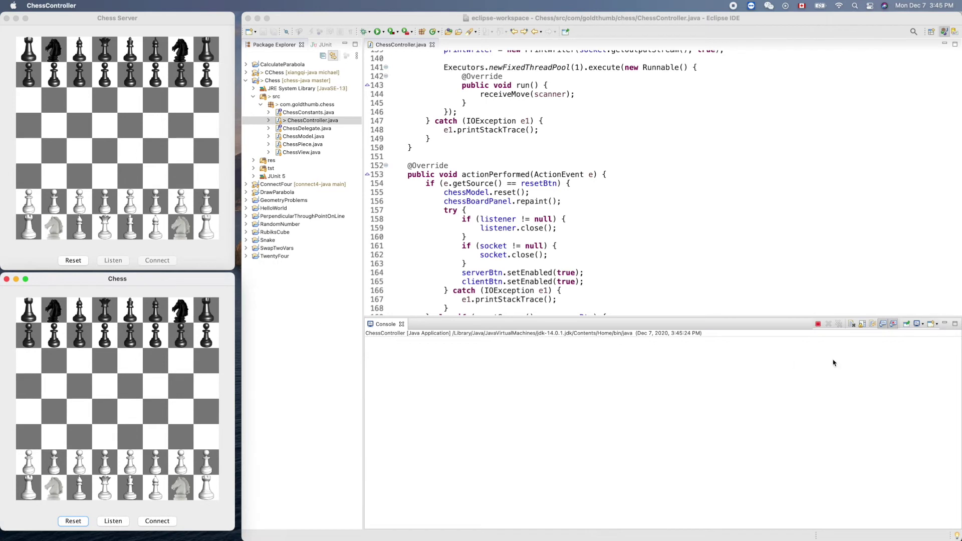
click(932, 324)
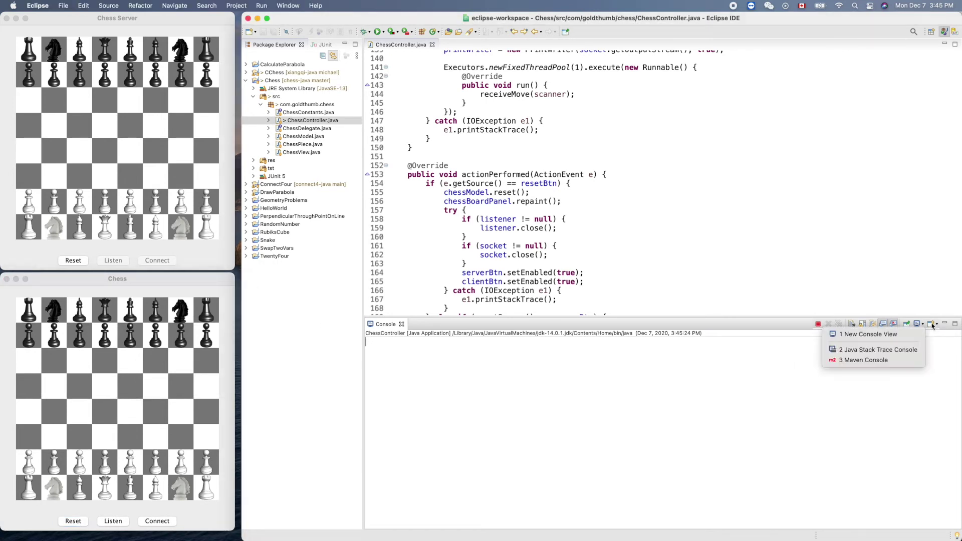
click(899, 335)
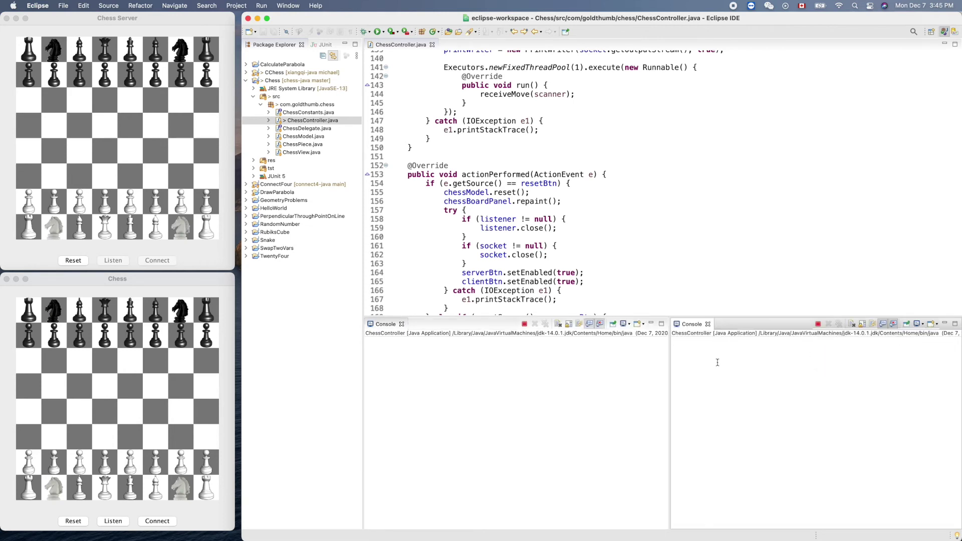
click(623, 325)
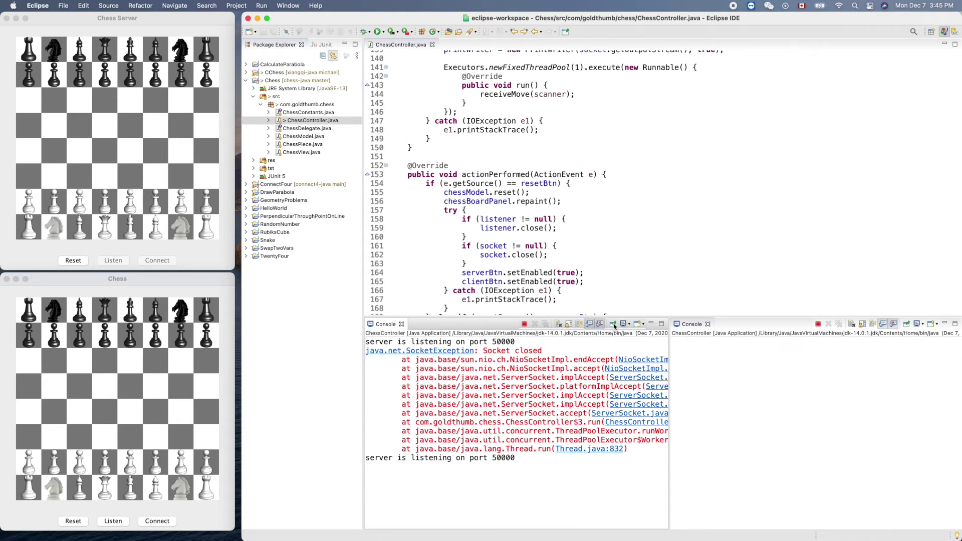
click(613, 325)
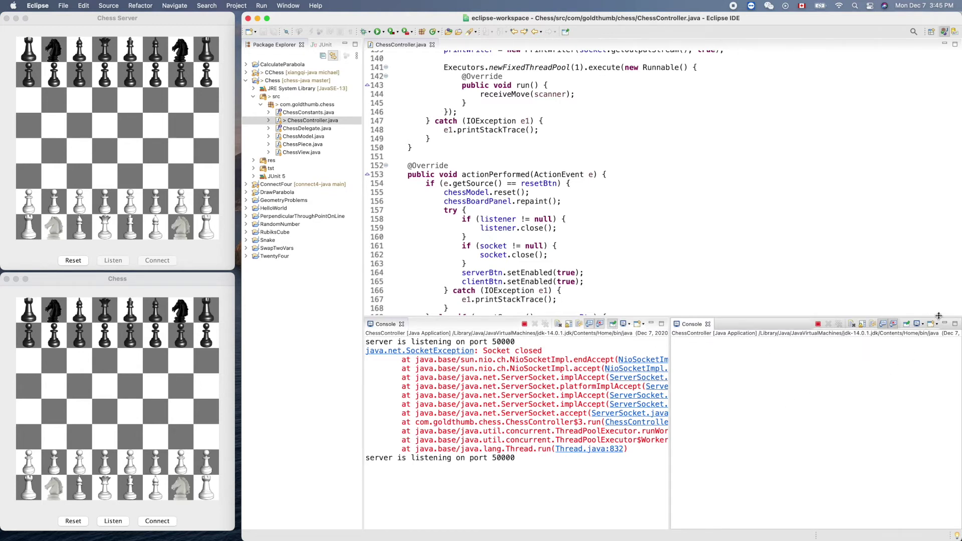
- Connect the second window as client, play g2–g4, and pin the right console to client output
click(157, 521)
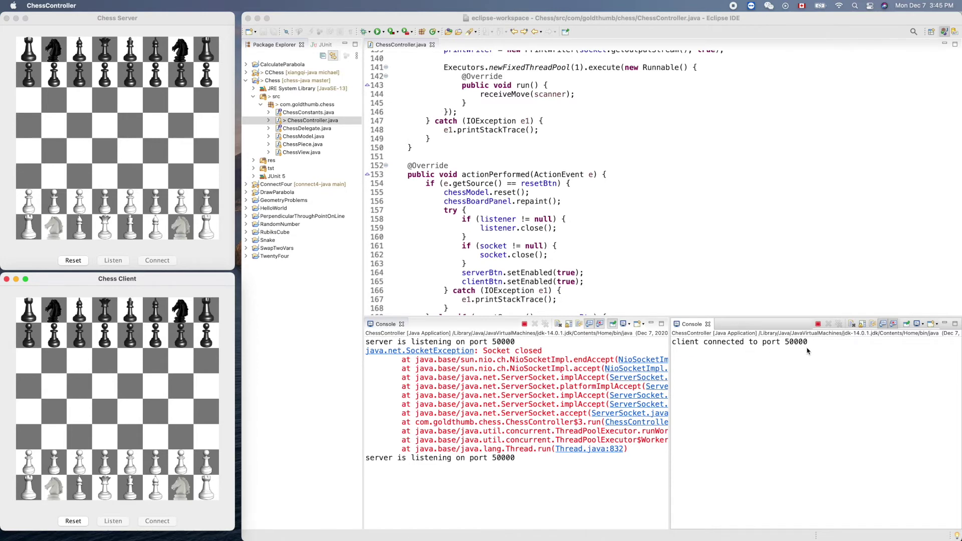
drag(181, 460, 182, 415)
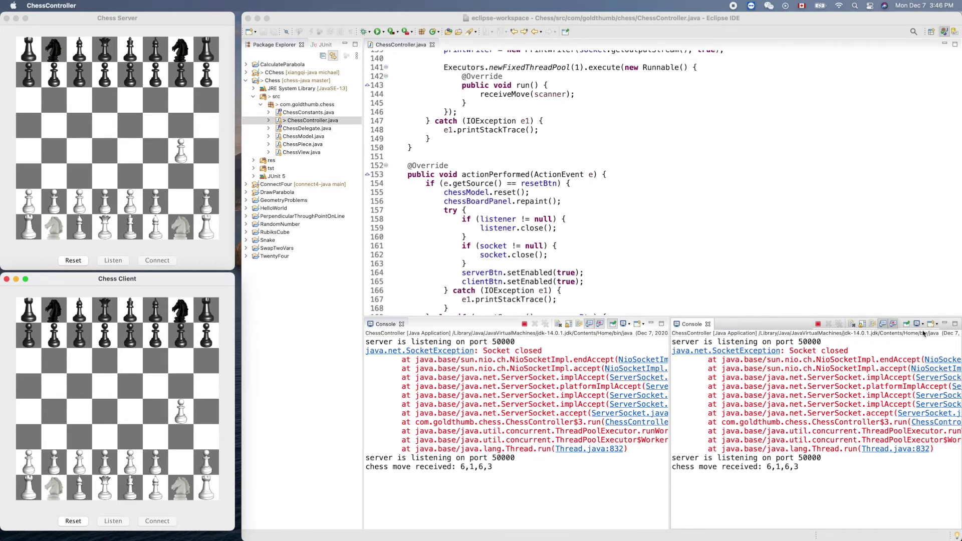
click(921, 325)
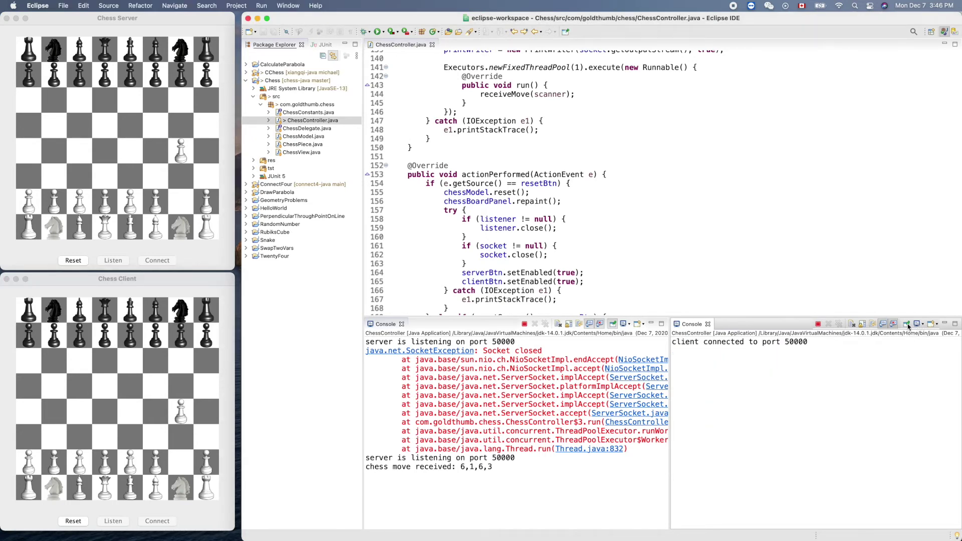
click(907, 326)
- Play Nb8–a6, Ng1–f3 and b7–b6, try an e2 pawn move, then reset the client board
drag(60, 54, 28, 107)
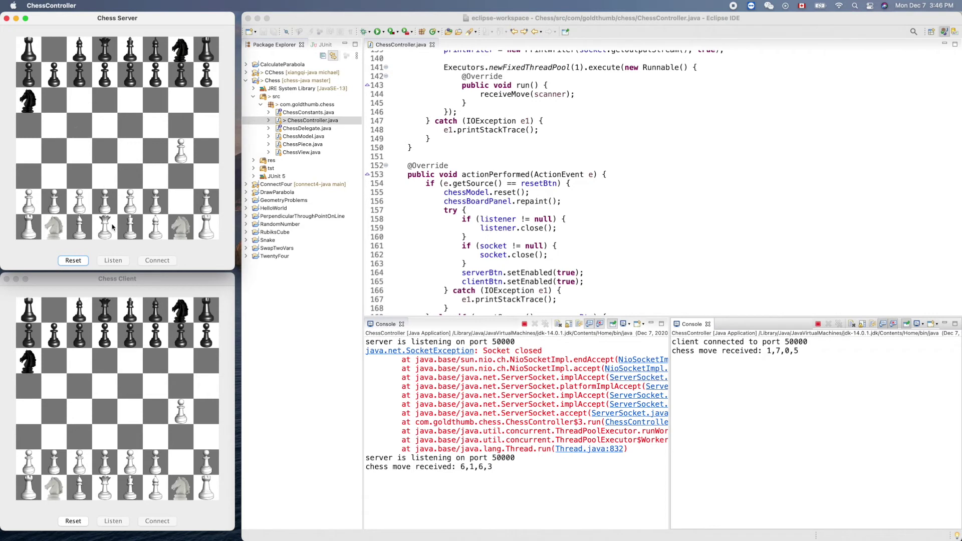
drag(179, 235, 159, 190)
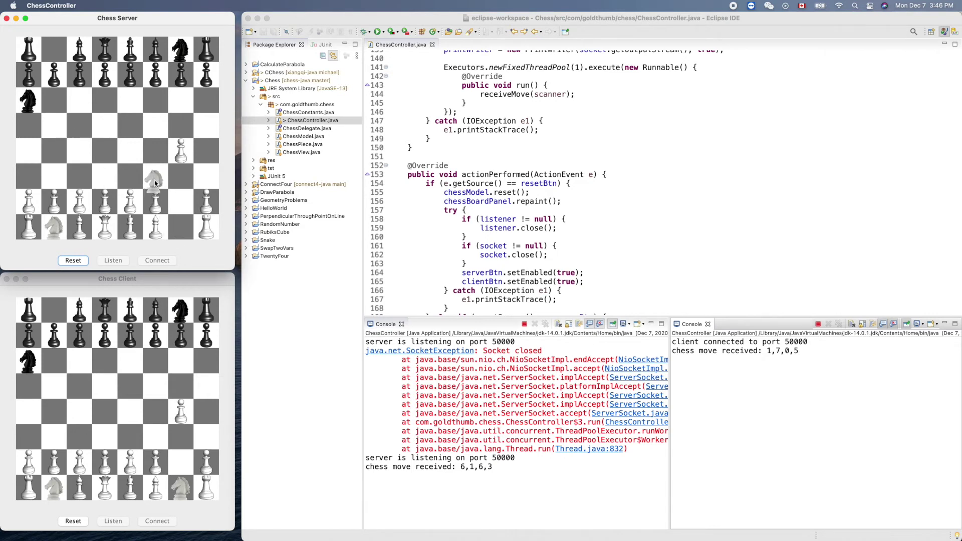
drag(159, 191, 156, 175)
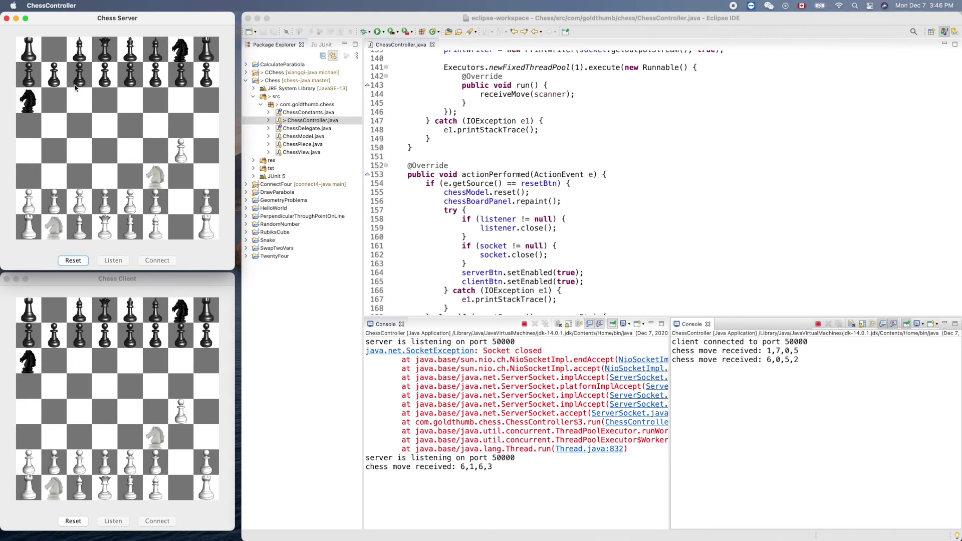
drag(54, 81, 54, 102)
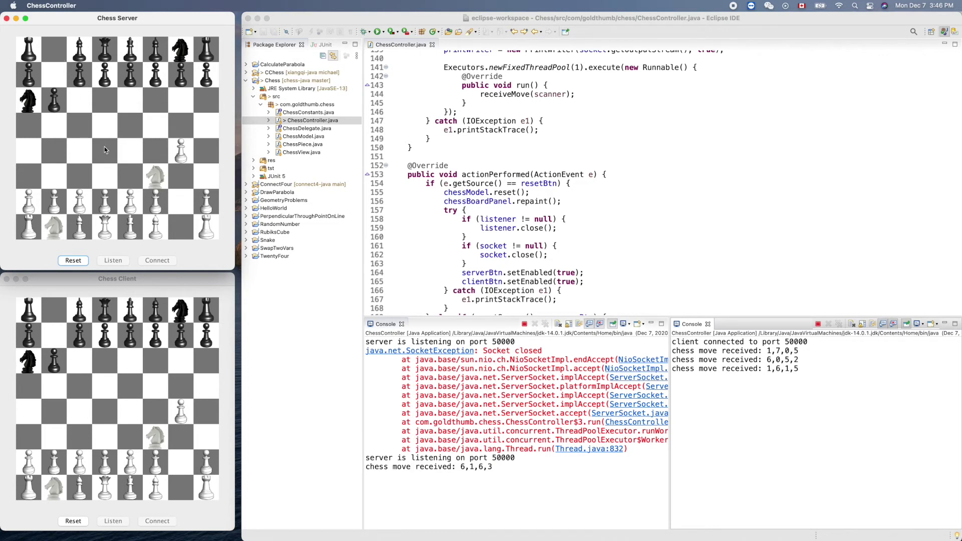
drag(131, 199, 130, 177)
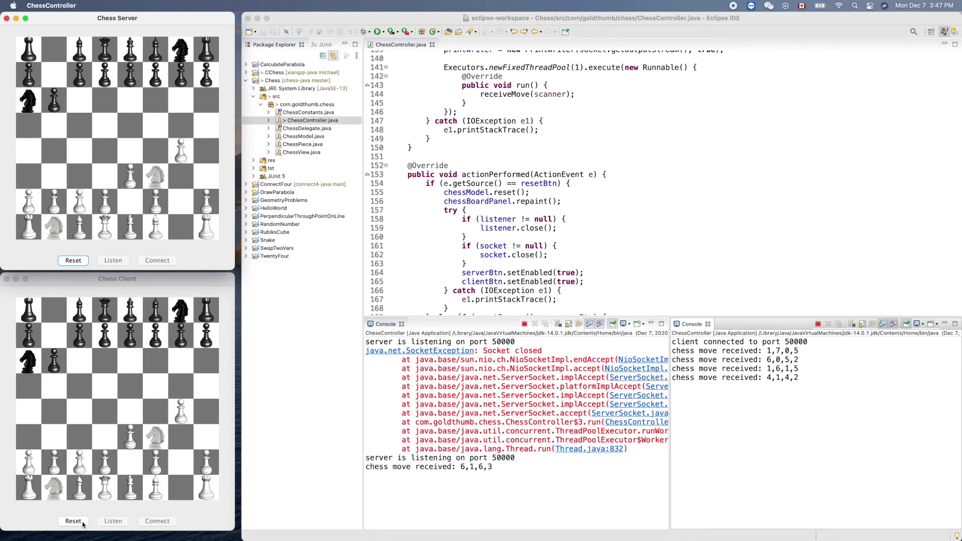
click(73, 520)
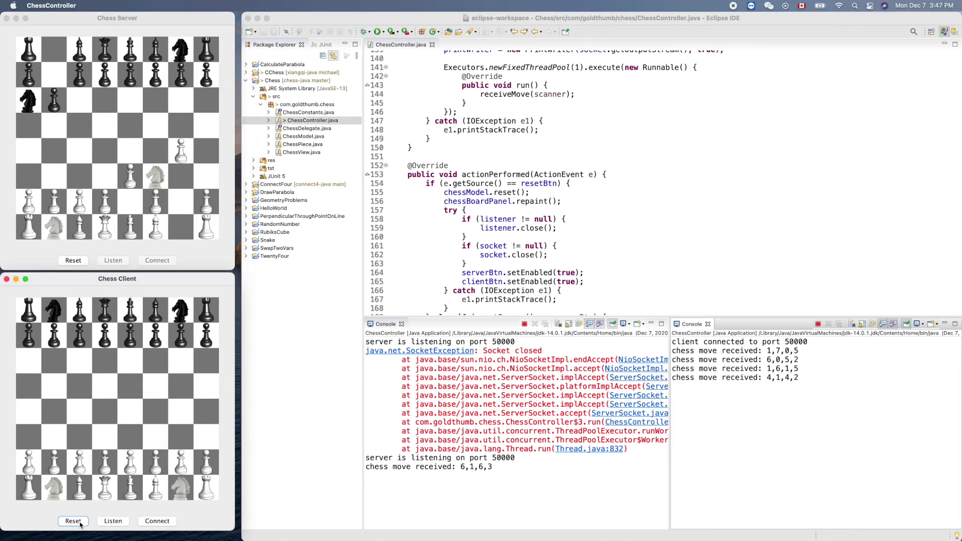
- Reset the server board and clear both the server and client consoles
click(78, 261)
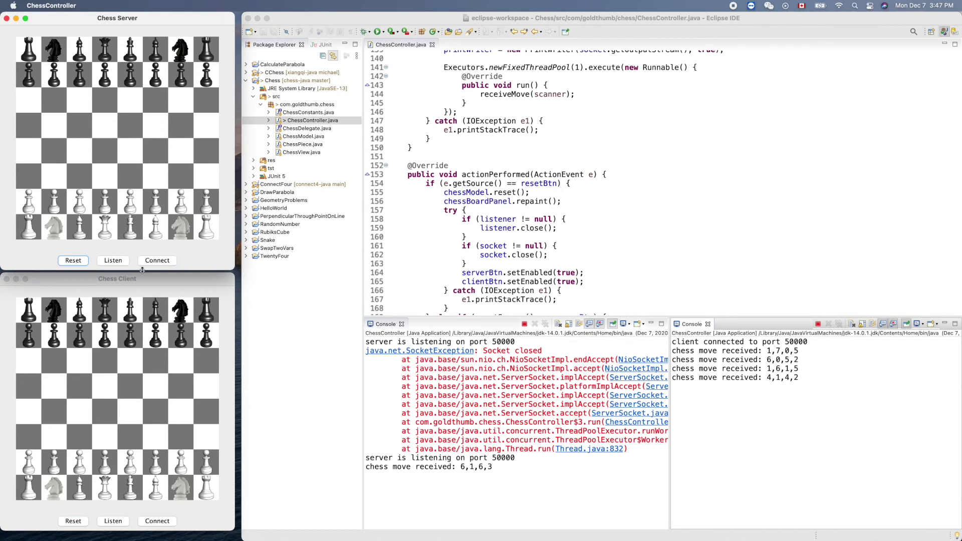
right_click(561, 478)
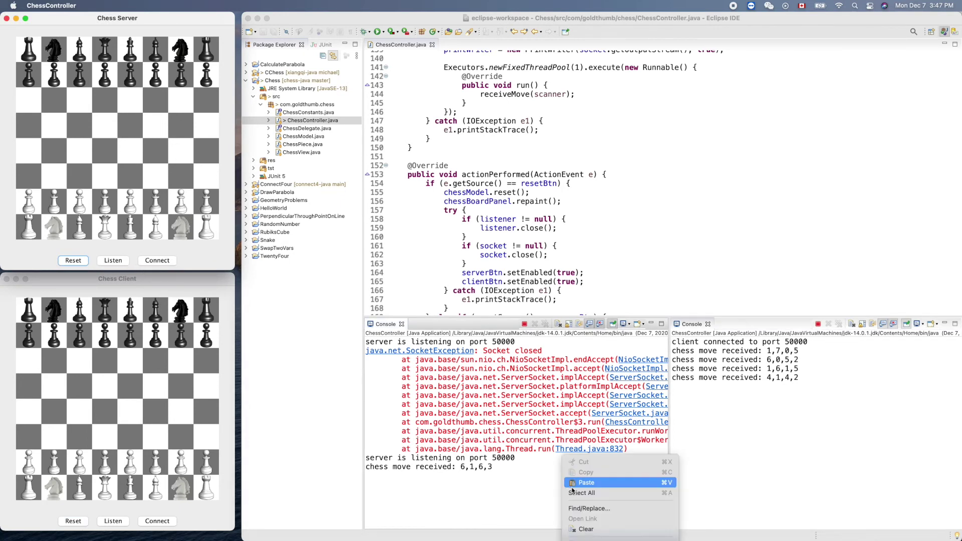
click(582, 530)
right_click(749, 438)
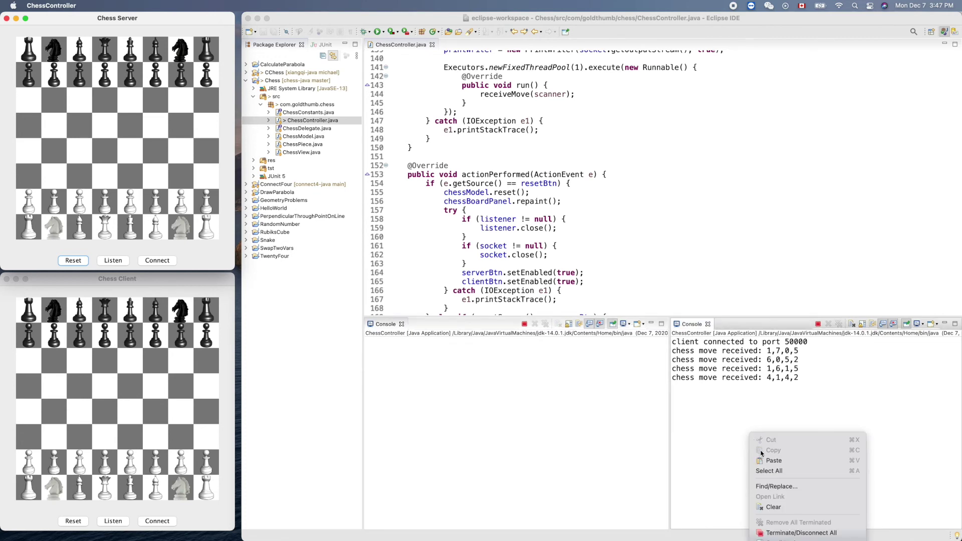
click(773, 508)
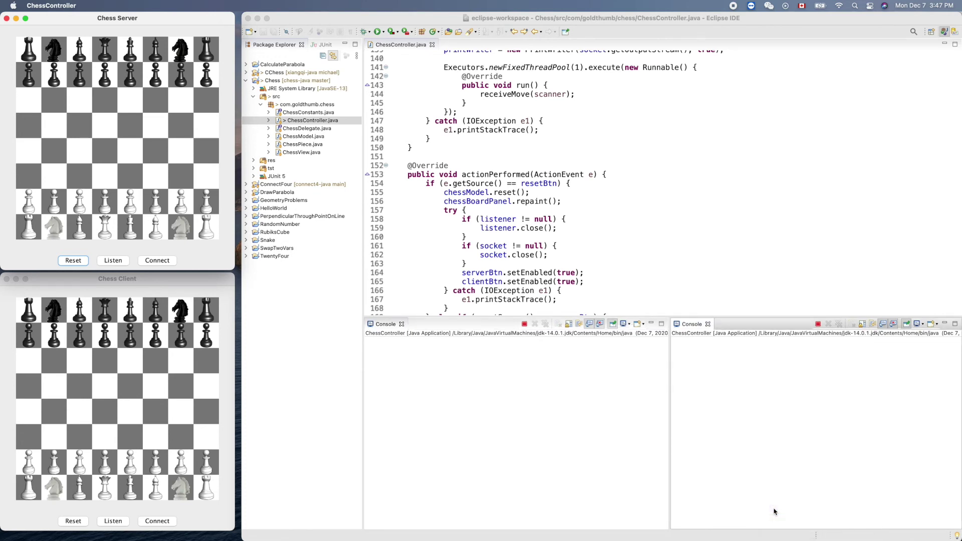
- Make the lower chess window the server and connect the upper window as client
click(205, 285)
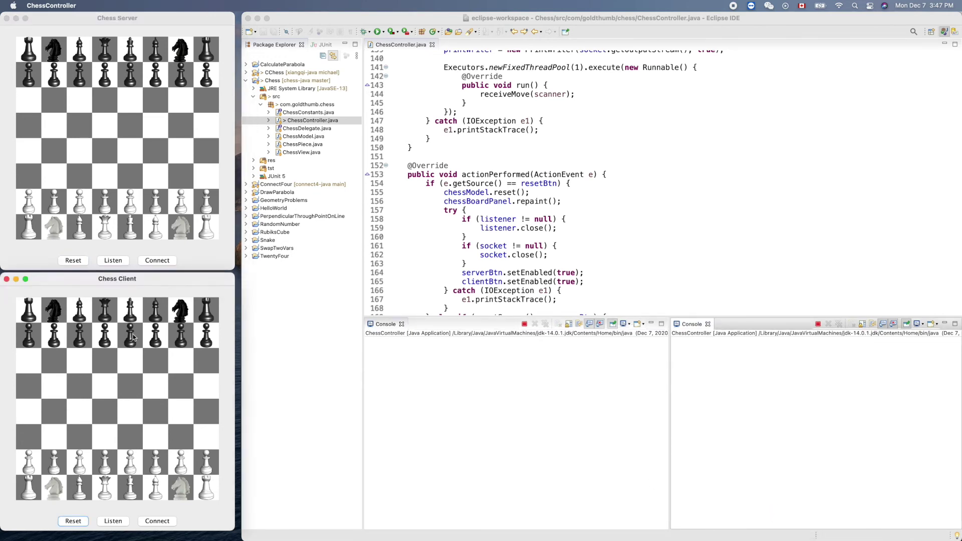
click(113, 520)
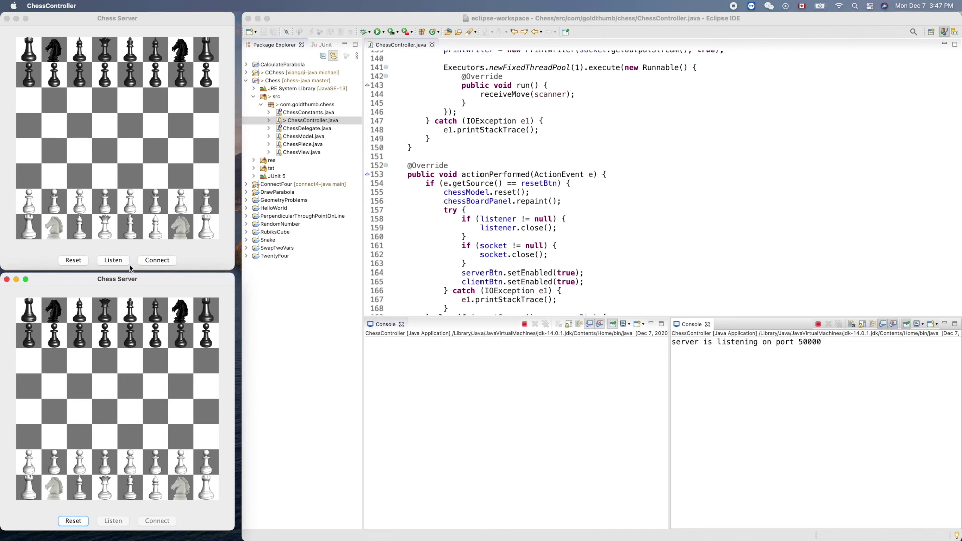
click(154, 261)
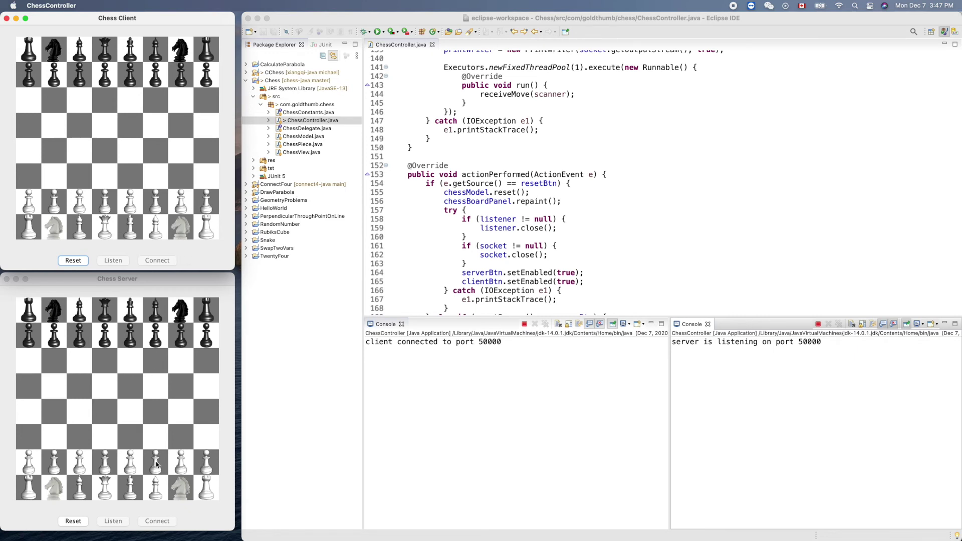
- Play f2–f4, Nb8–c6 and Ng1–h3, then reset both the server and client boards
drag(157, 465, 156, 409)
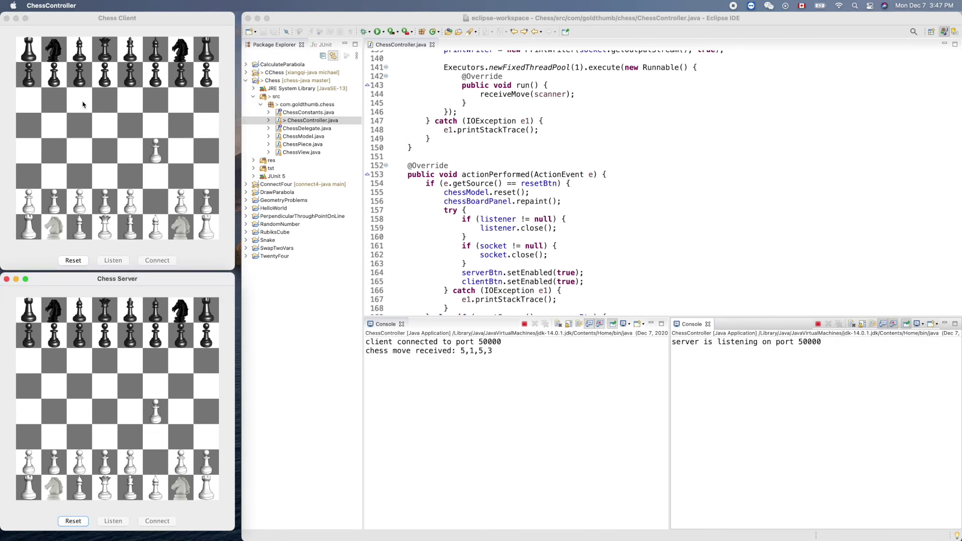
drag(54, 49, 80, 104)
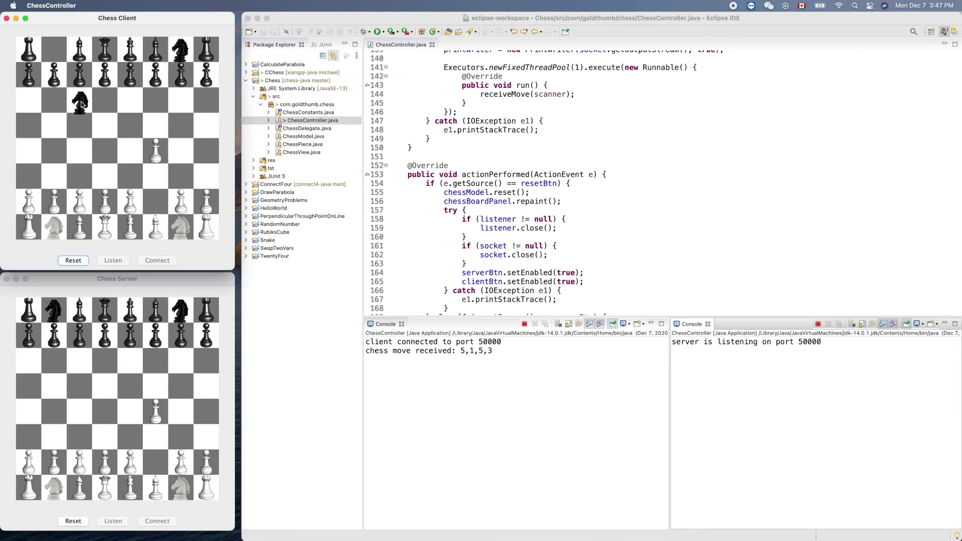
click(185, 488)
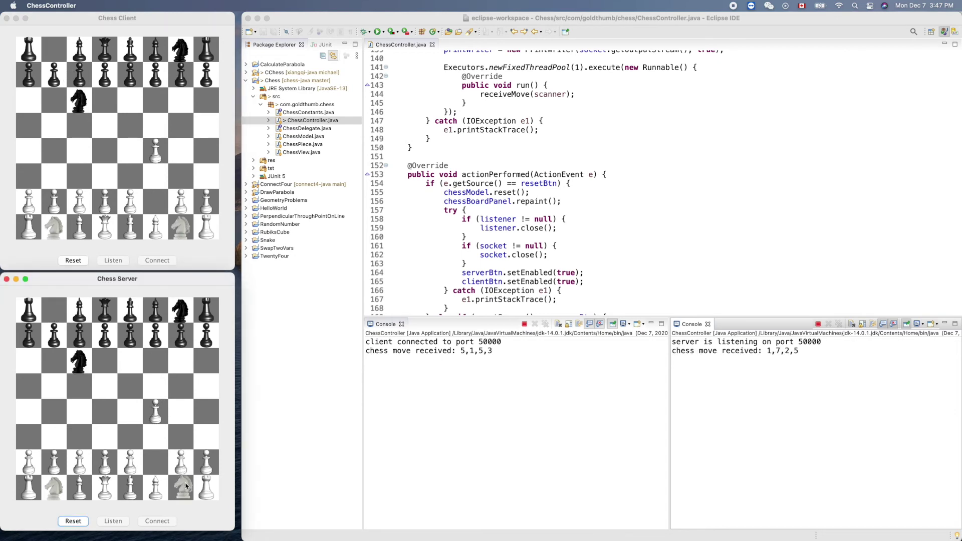
drag(185, 488, 208, 445)
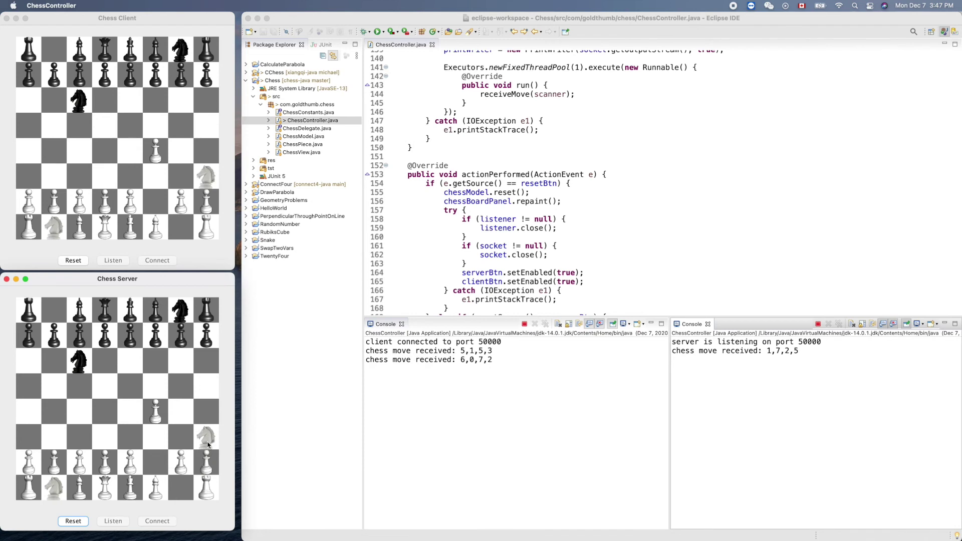
click(74, 520)
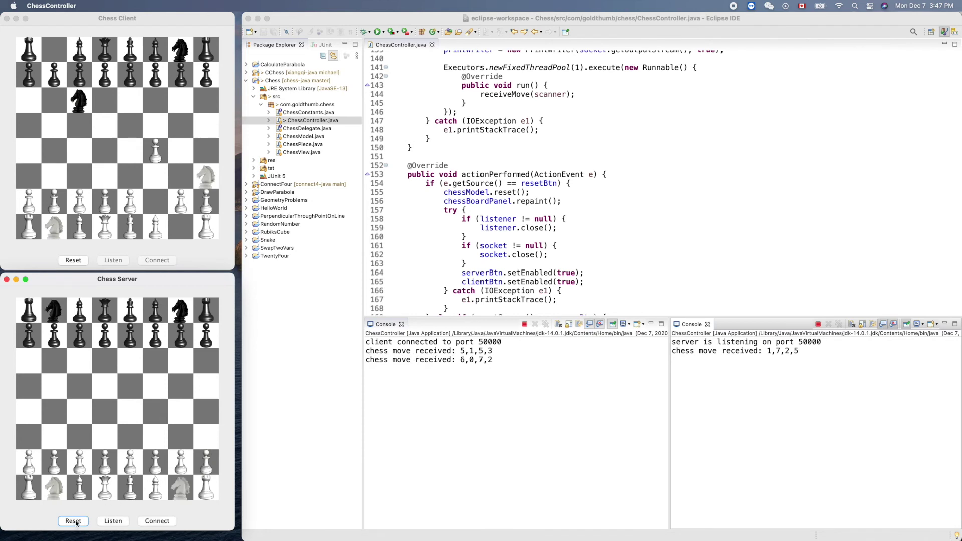
click(73, 261)
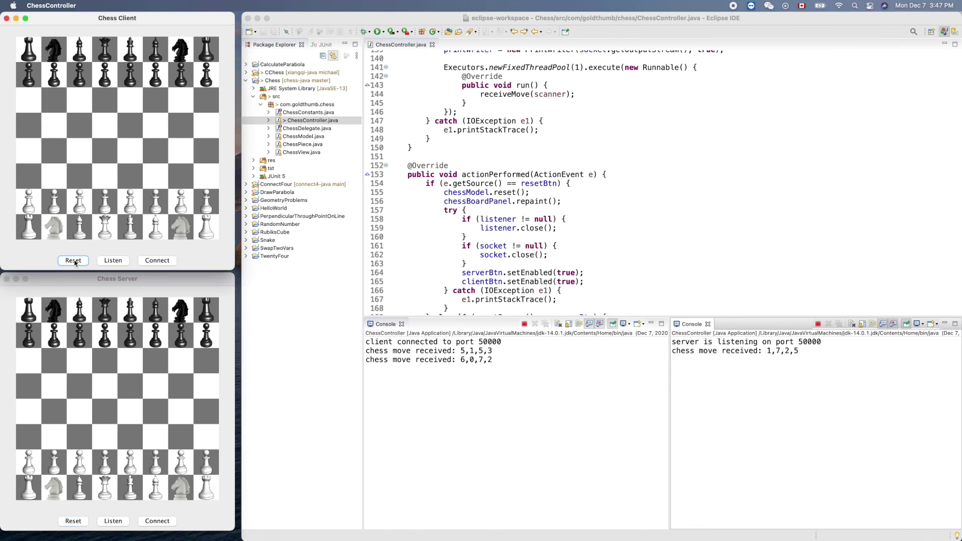
- Reconnect server and client on port 50000, then play a pawn move, a white pawn advance and Nb8–c6
click(118, 262)
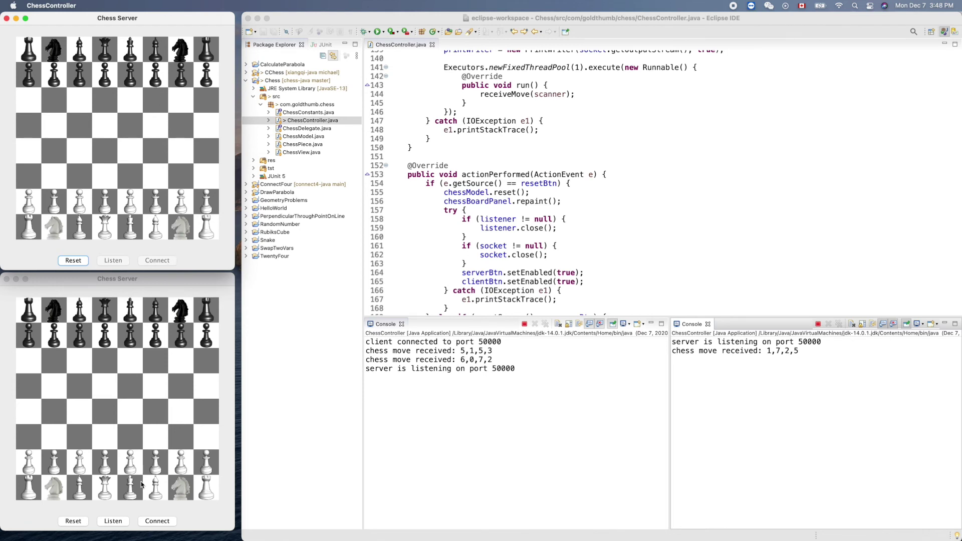
click(156, 521)
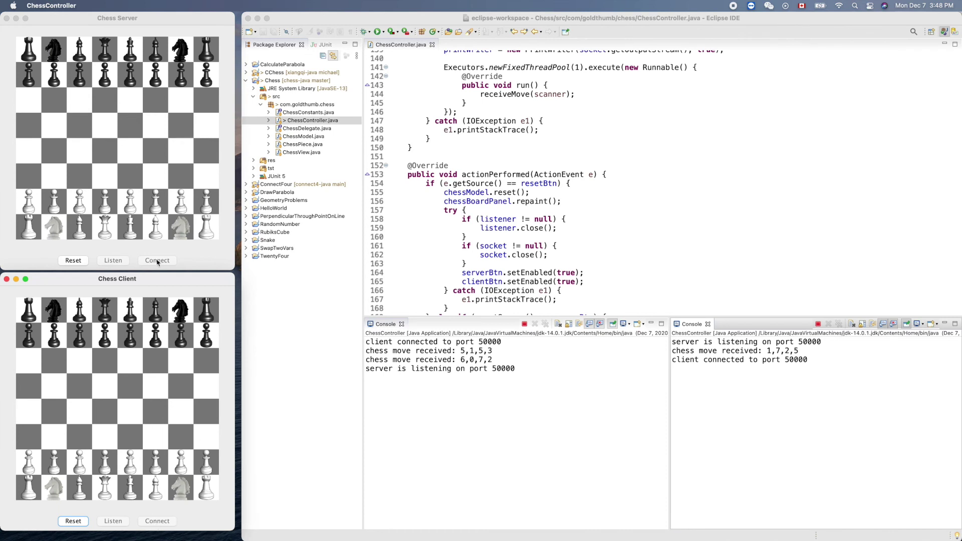
drag(181, 79, 180, 124)
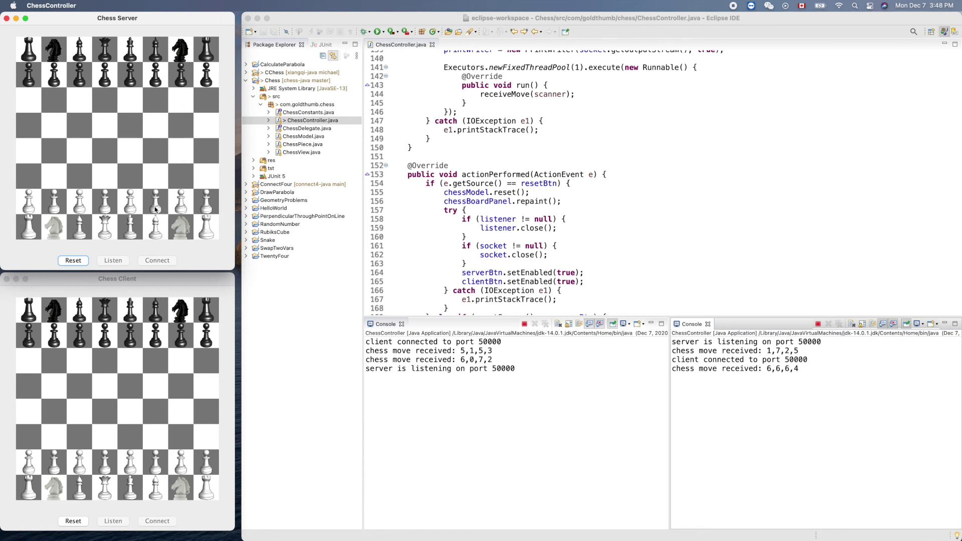
drag(157, 205, 159, 178)
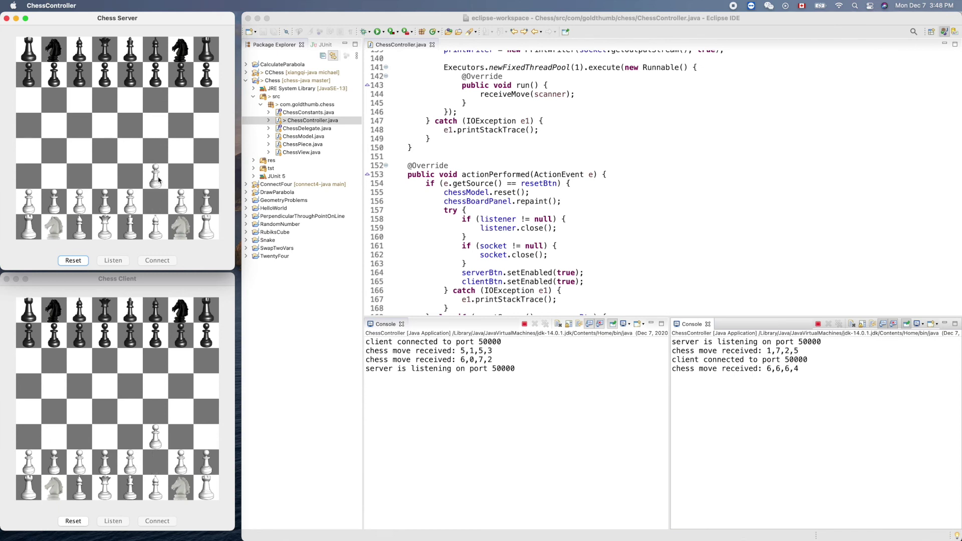
drag(59, 313, 83, 365)
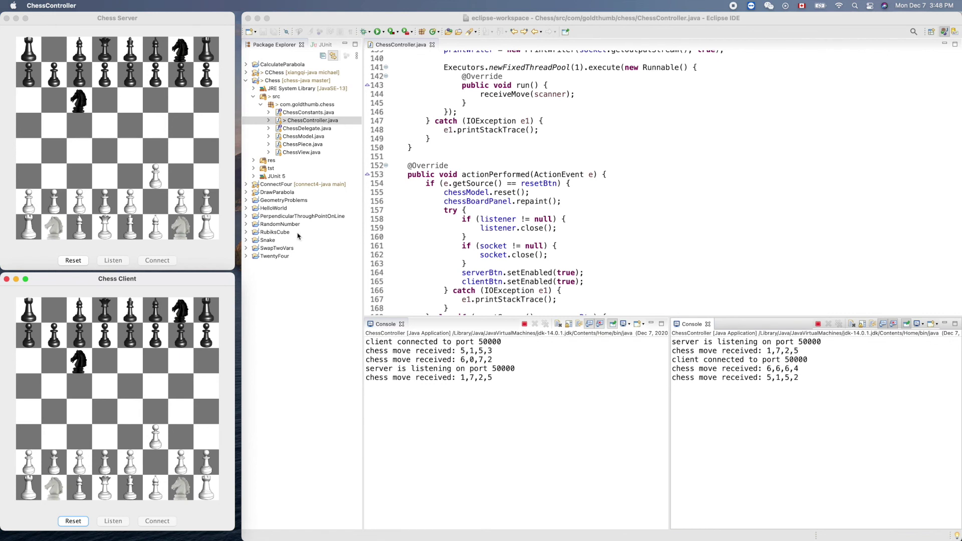
right_click(347, 124)
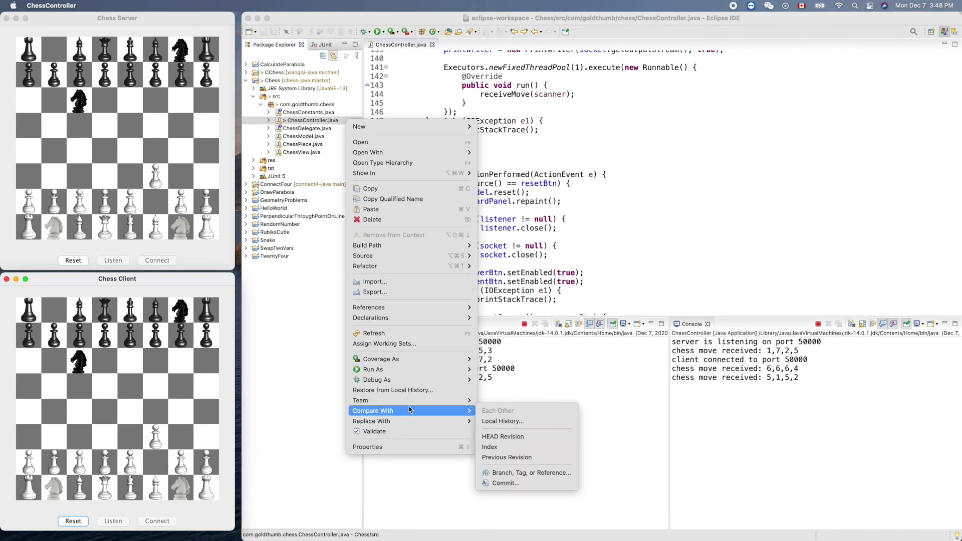
mouse_move(409, 400)
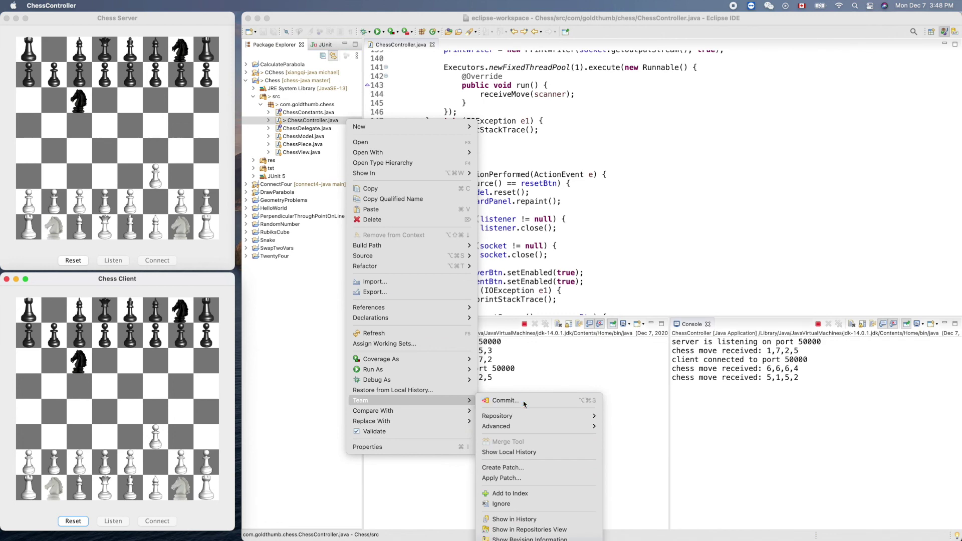
- Open Team > Commit for ChessController.java and focus the Git Staging commit message
click(524, 404)
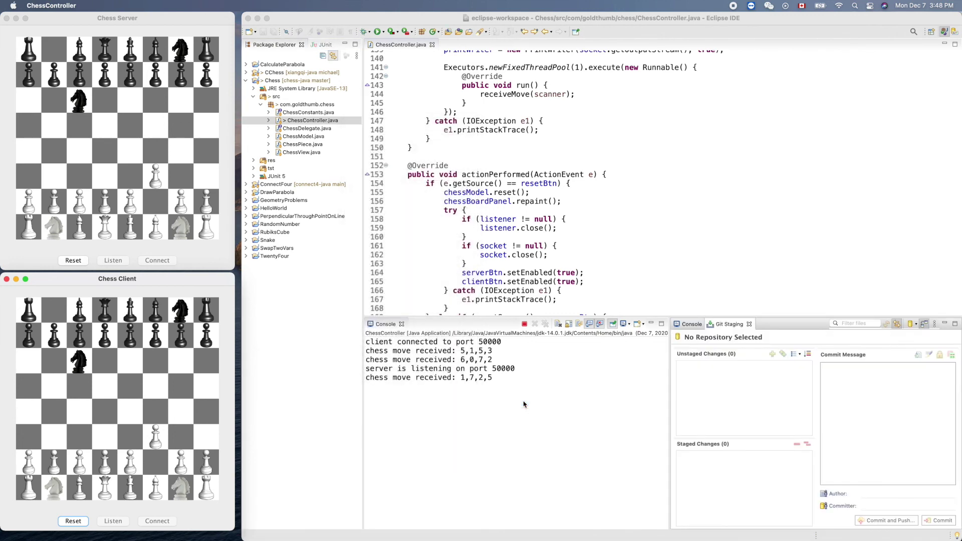
click(852, 406)
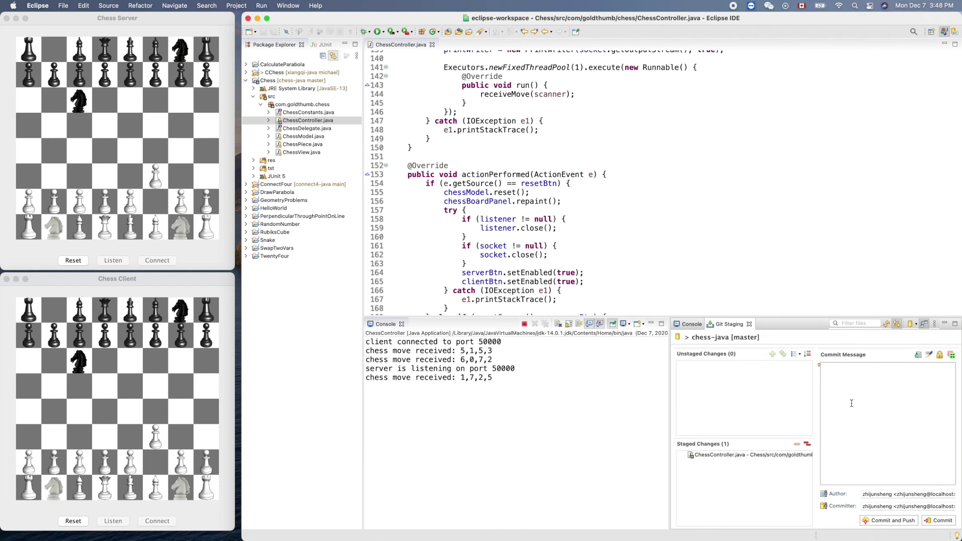
text(close)
text( sockets)
scroll(755, 226, up, 2)
scroll(748, 217, up, 2)
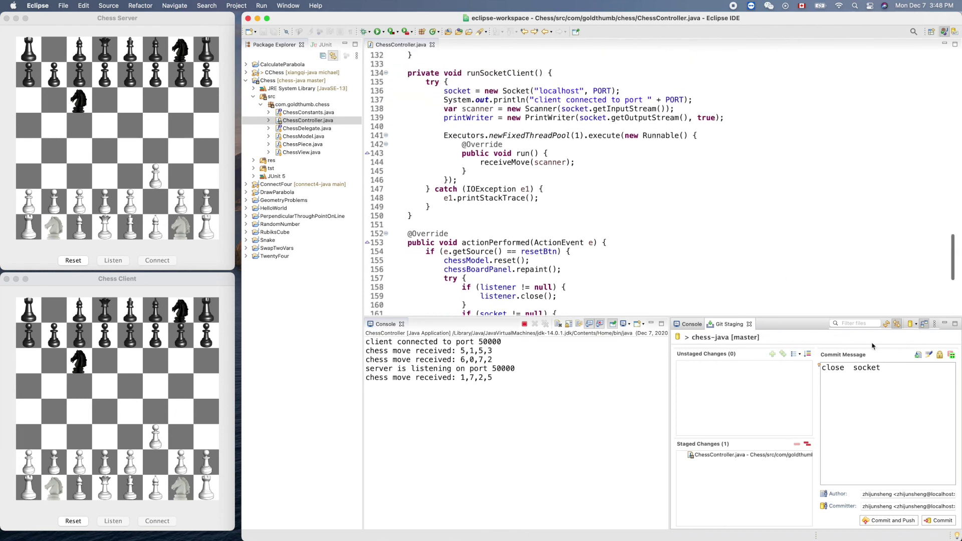
text(lis)
- Erase the half-typed word in the commit message 'close socket-listener and socket when'
key(BackSpace)
key(BackSpace)
key(BackSpace)
text(socke)
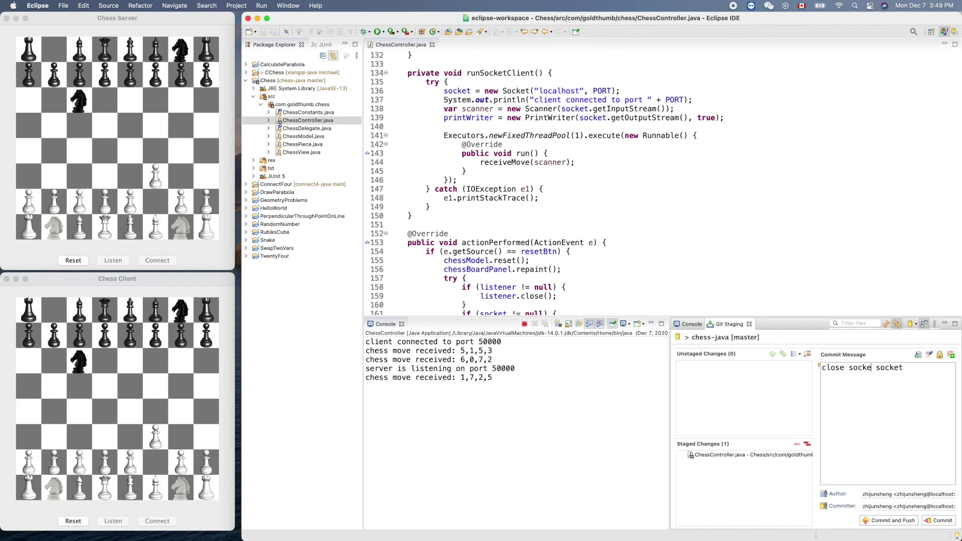
text(t-)
text(listen)
text(er and)
text(when)
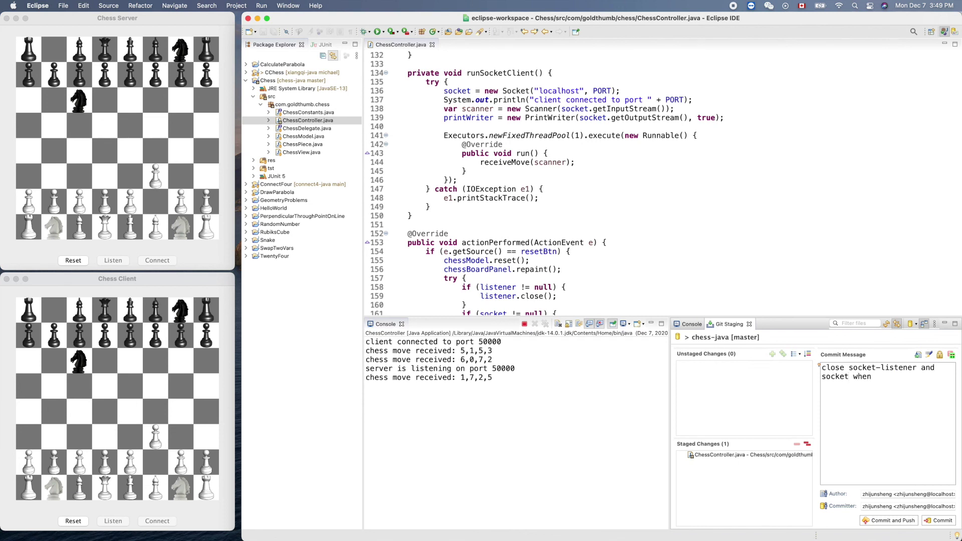
text( reset button)
text( c)
text(li)
text(cked)
- Commit and push the ChessController fix 'close socket-listener and socket when reset button clicked' to origin master
click(893, 522)
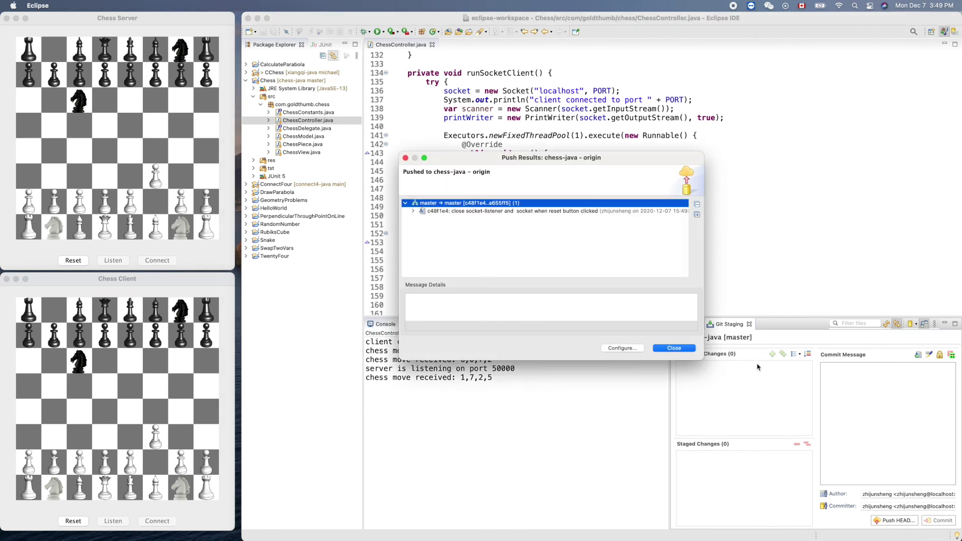
click(689, 347)
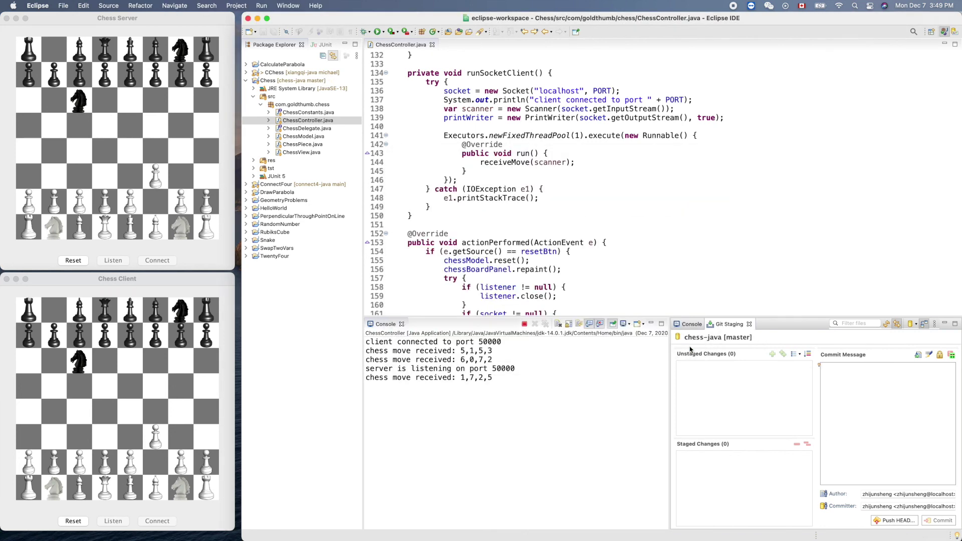